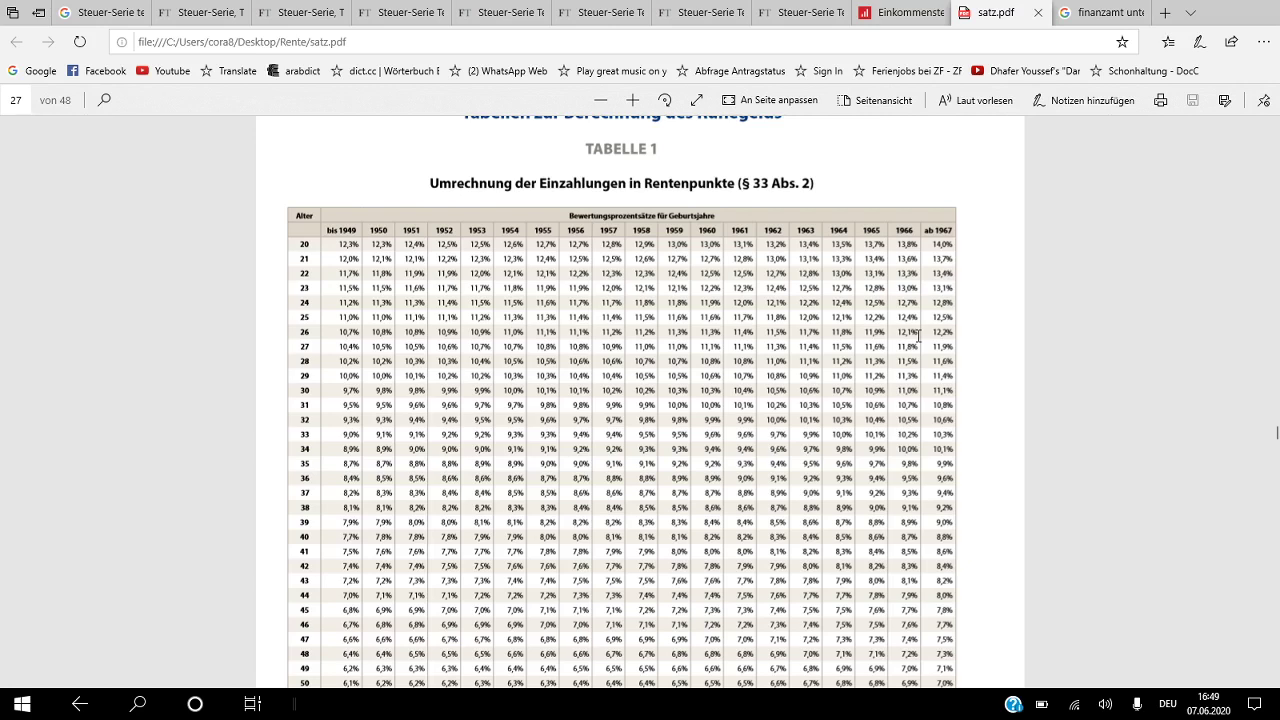
Step: Examine Tabelle 1 in satz.pdf, following the age 30 row to the rate for birth years from 1967
{"action": "scroll", "coordinate": [842, 287], "scroll_direction": "up", "scroll_amount": 1}
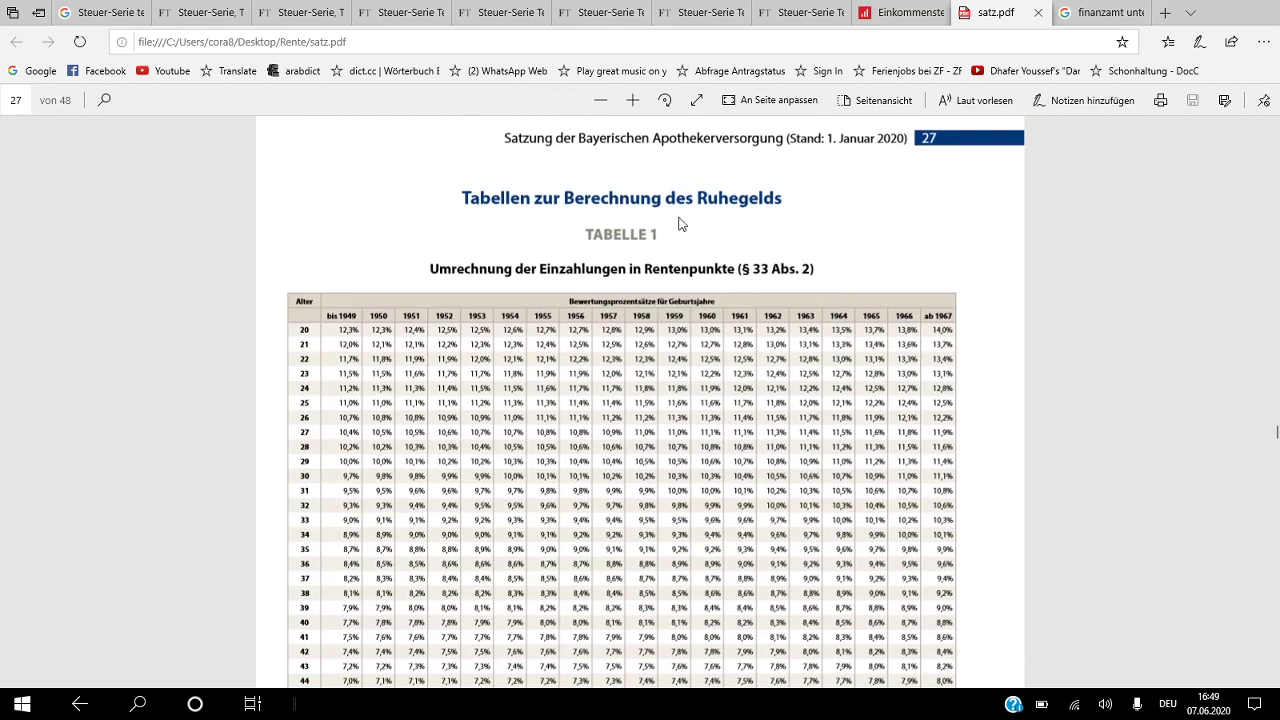
{"action": "left_click_drag", "start_coordinate": [490, 200], "coordinate": [636, 200]}
{"action": "scroll", "coordinate": [485, 343], "scroll_direction": "down", "scroll_amount": 2}
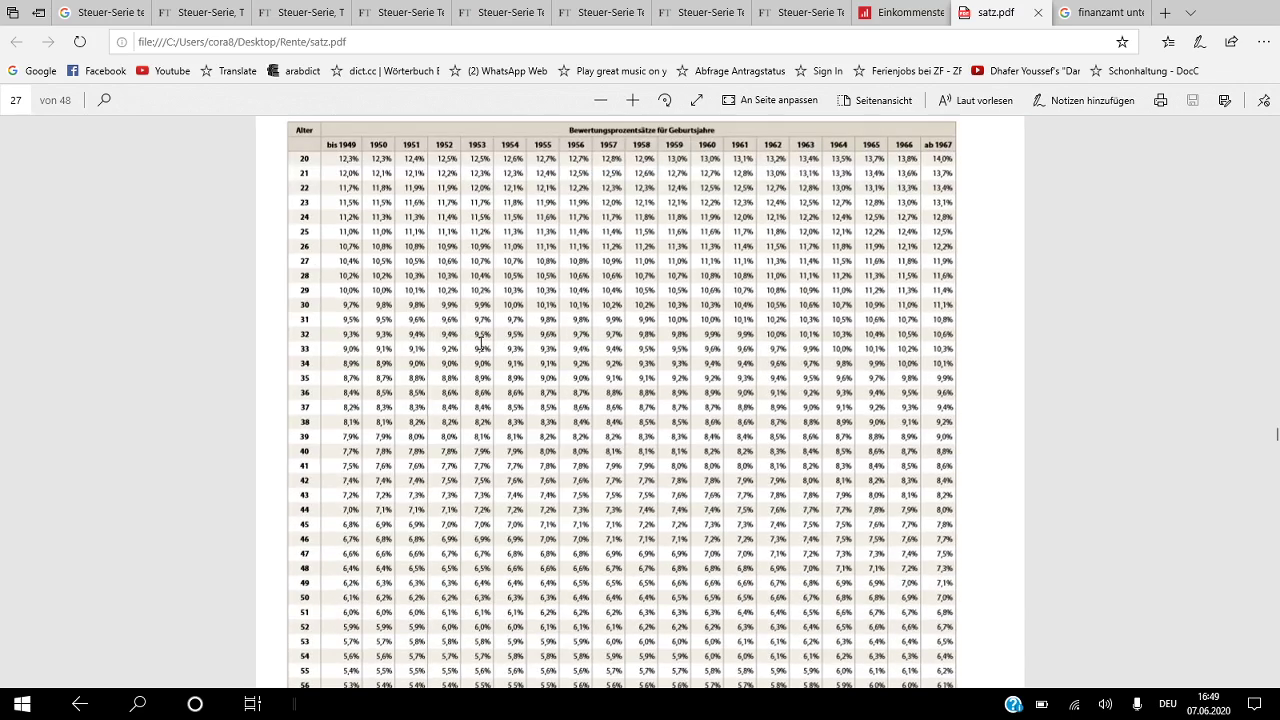
{"action": "double_click", "coordinate": [311, 306]}
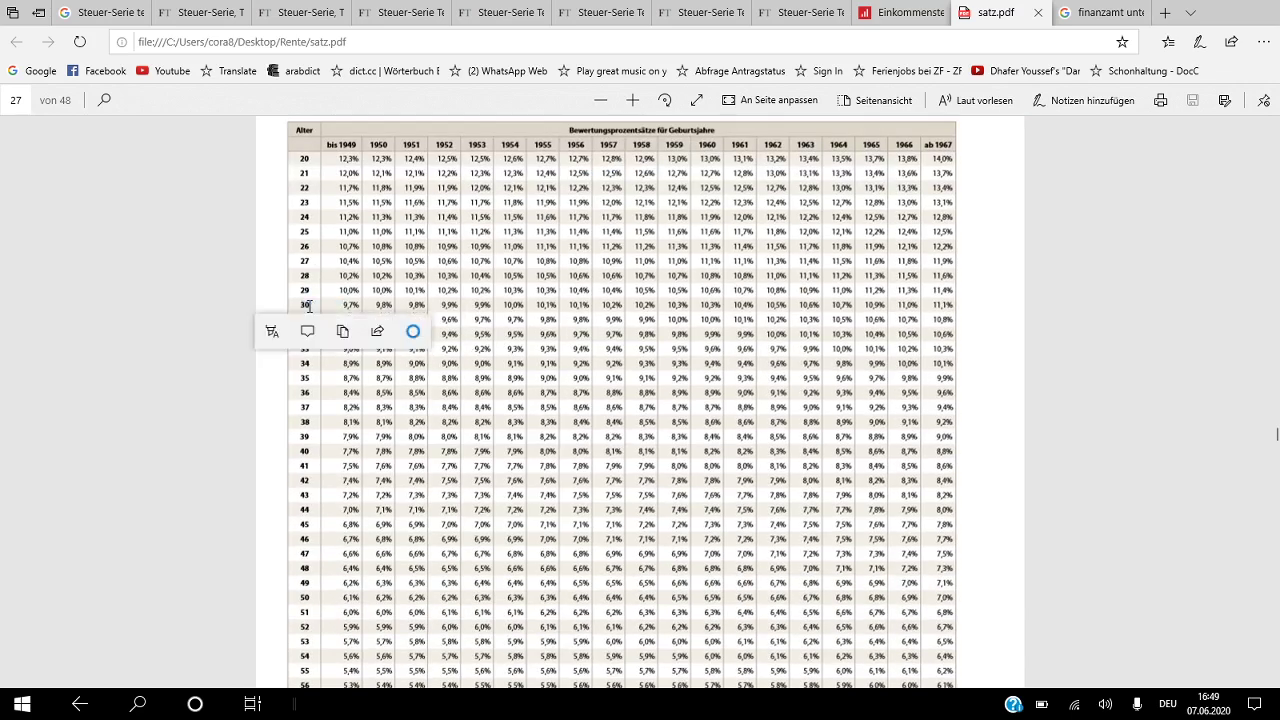
{"action": "left_click", "coordinate": [311, 306]}
{"action": "double_click", "coordinate": [309, 306]}
{"action": "left_click", "coordinate": [297, 307]}
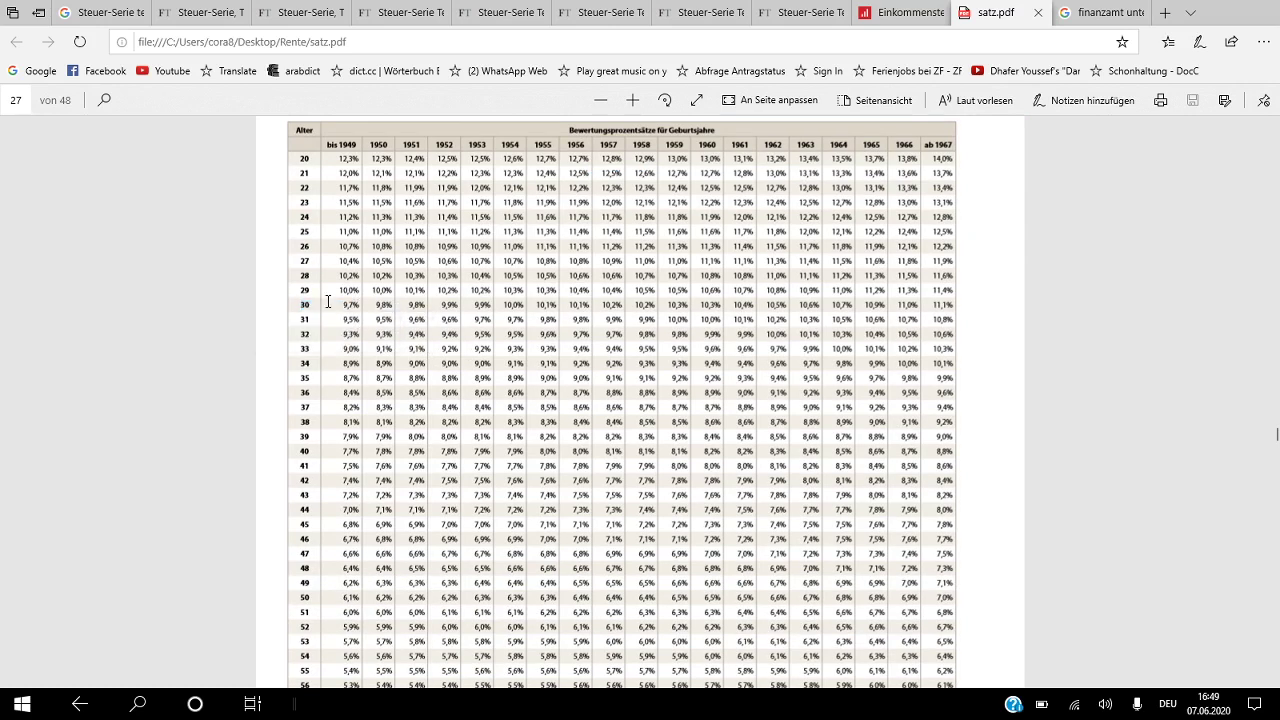
{"action": "double_click", "coordinate": [300, 306]}
{"action": "left_click_drag", "start_coordinate": [634, 305], "coordinate": [958, 303]}
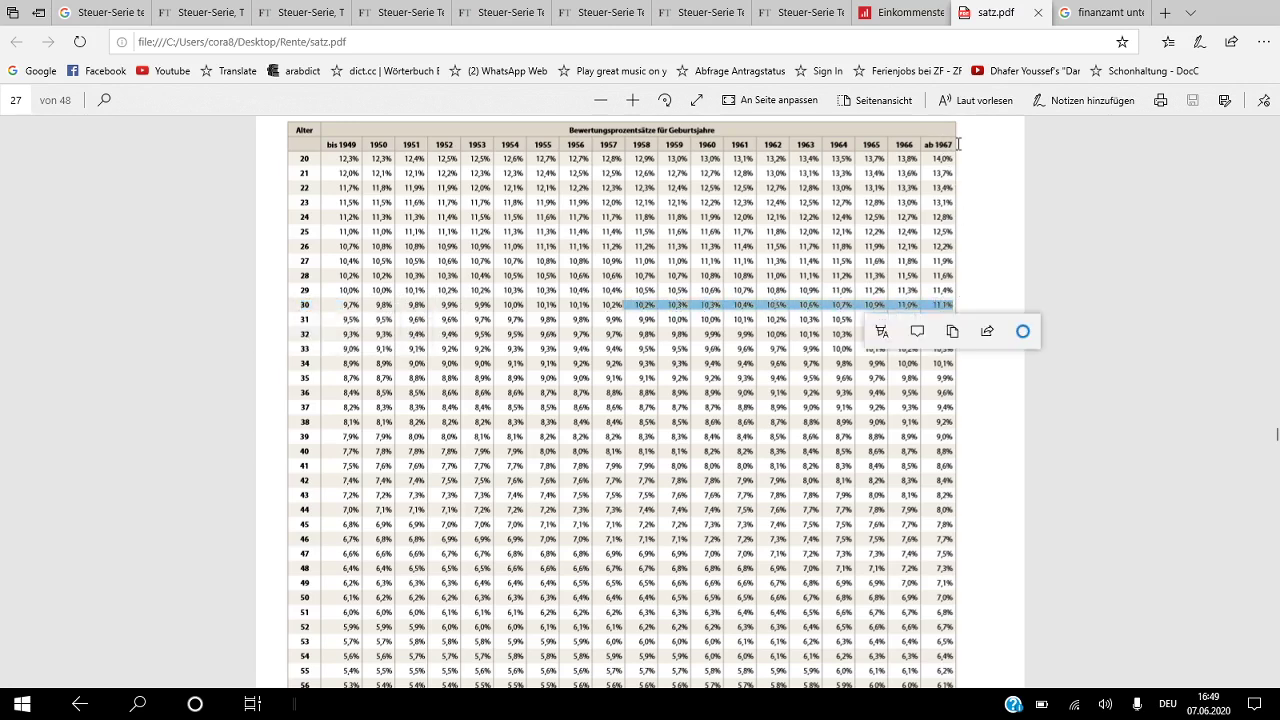
{"action": "left_click", "coordinate": [957, 310]}
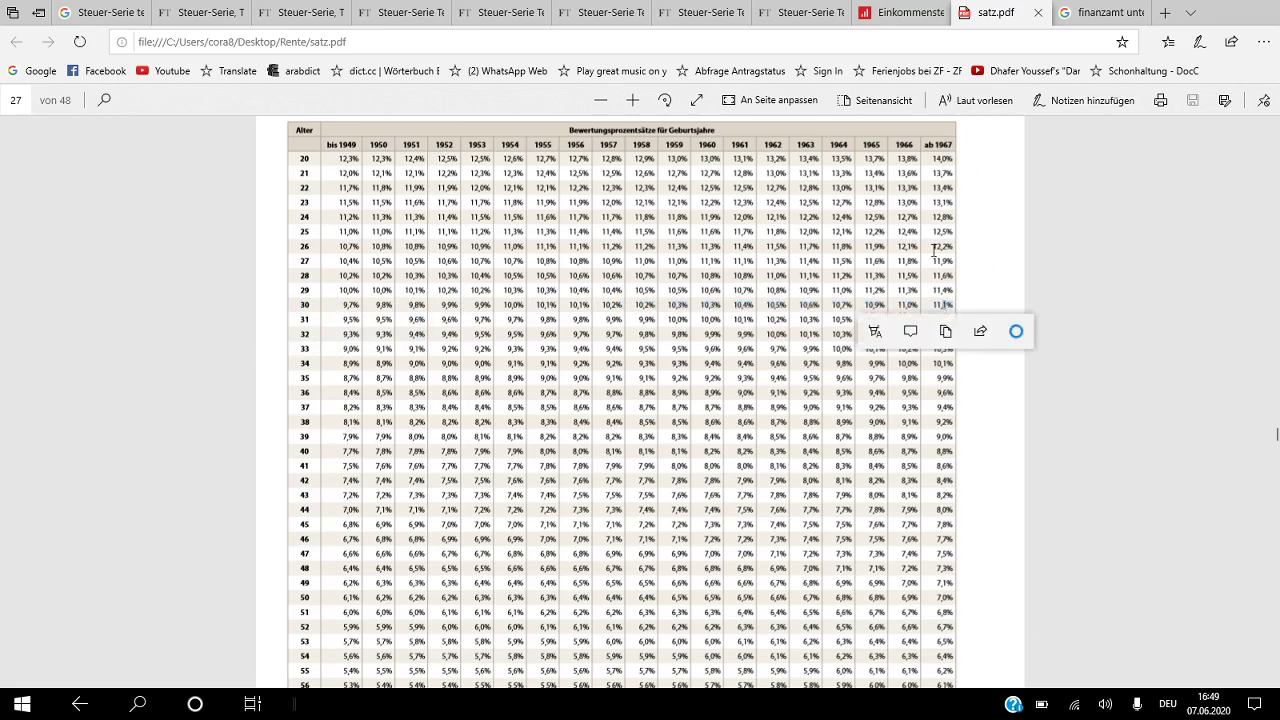
{"action": "left_click", "coordinate": [937, 308]}
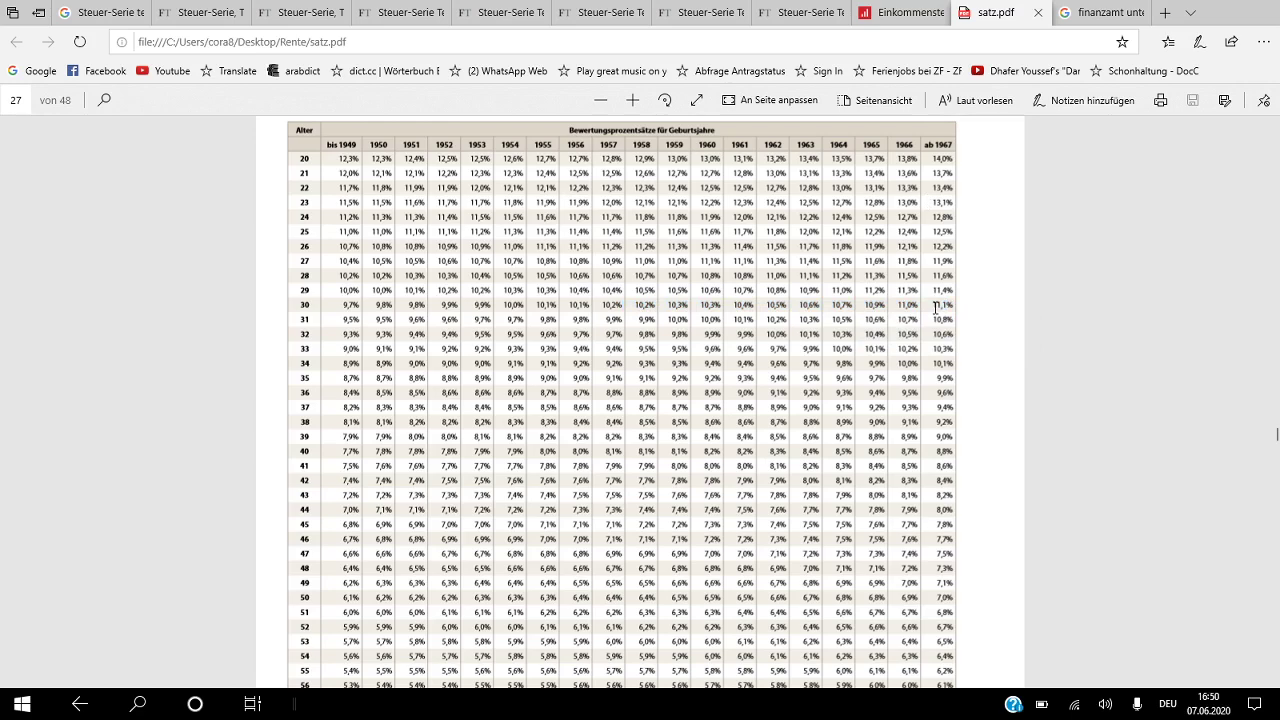
{"action": "scroll", "coordinate": [937, 310], "scroll_direction": "up", "scroll_amount": 1}
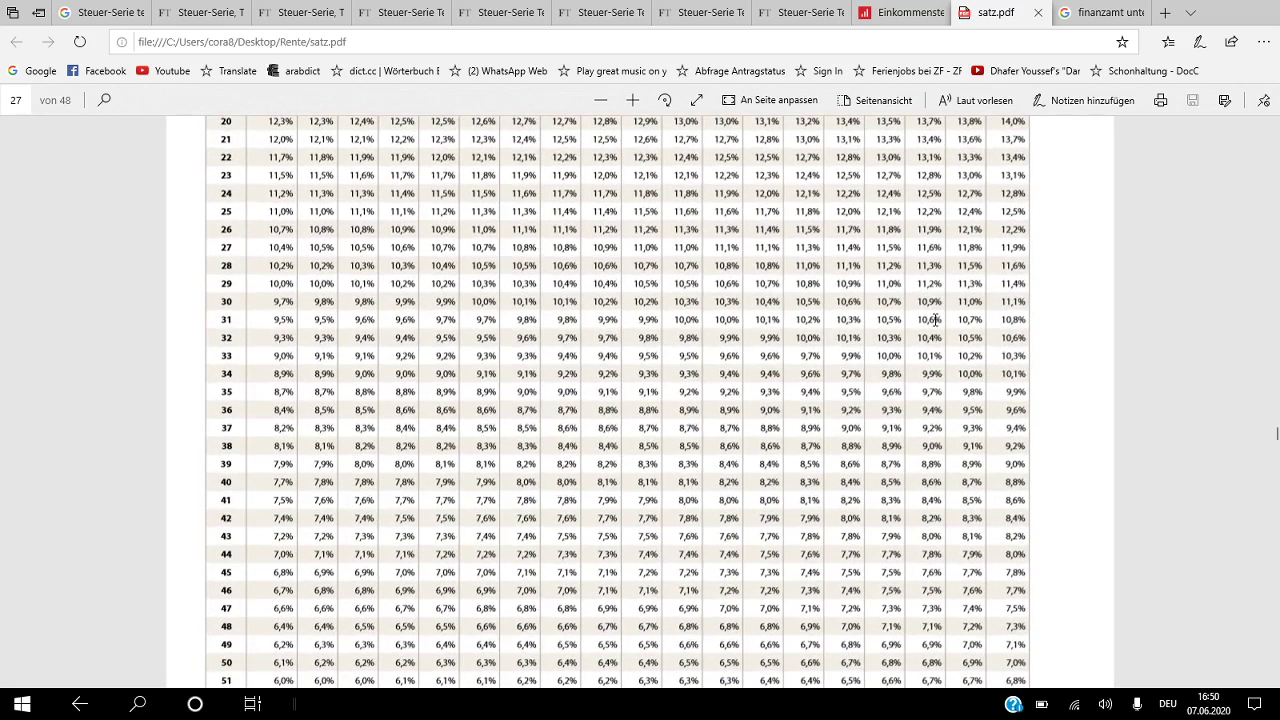
{"action": "scroll", "coordinate": [934, 319], "scroll_direction": "up", "scroll_amount": 1}
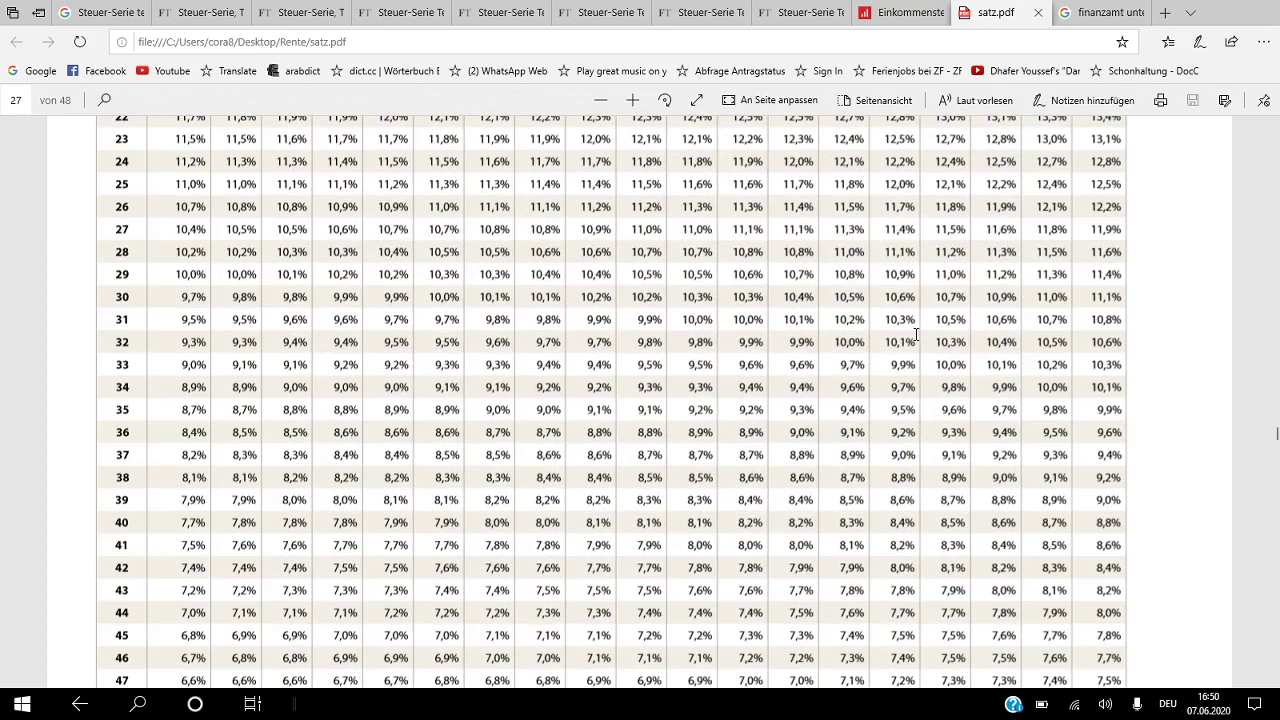
Step: Switch to the LibreOffice Calc worksheet and inspect the total in C4 and the yearly amount formula in F4
{"action": "key", "text": "alt+Tab"}
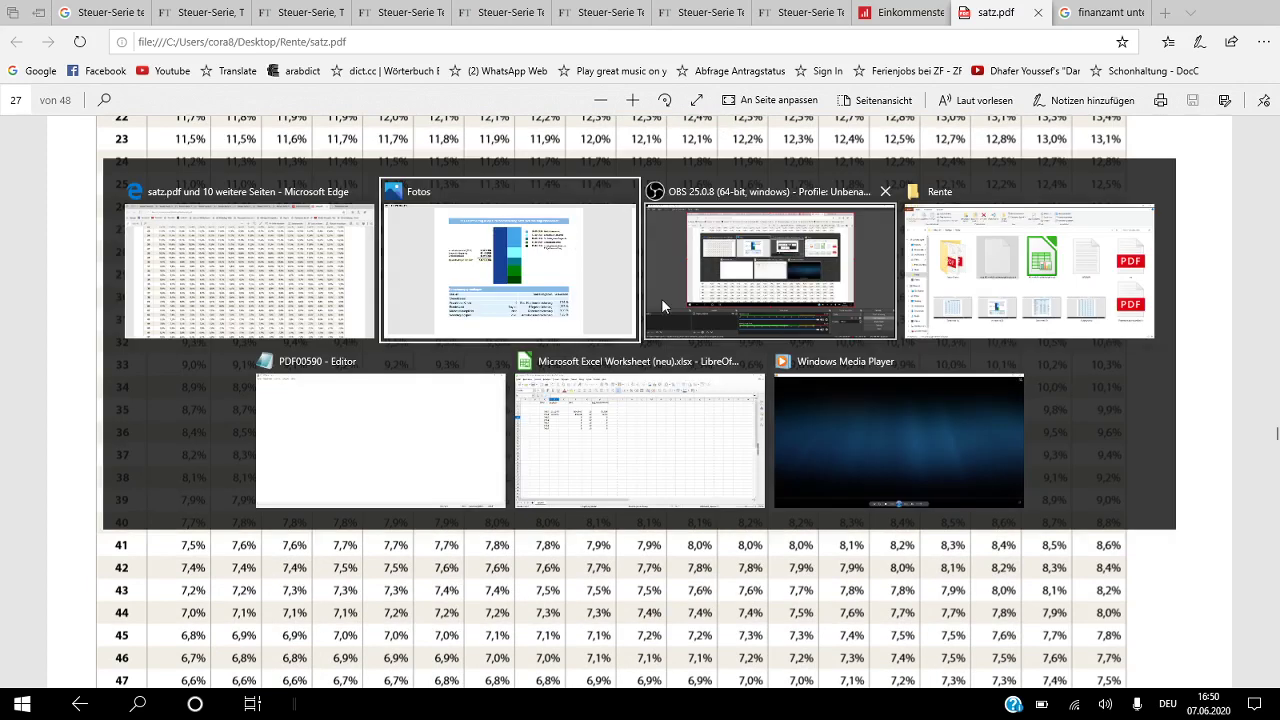
{"action": "left_click", "coordinate": [664, 451]}
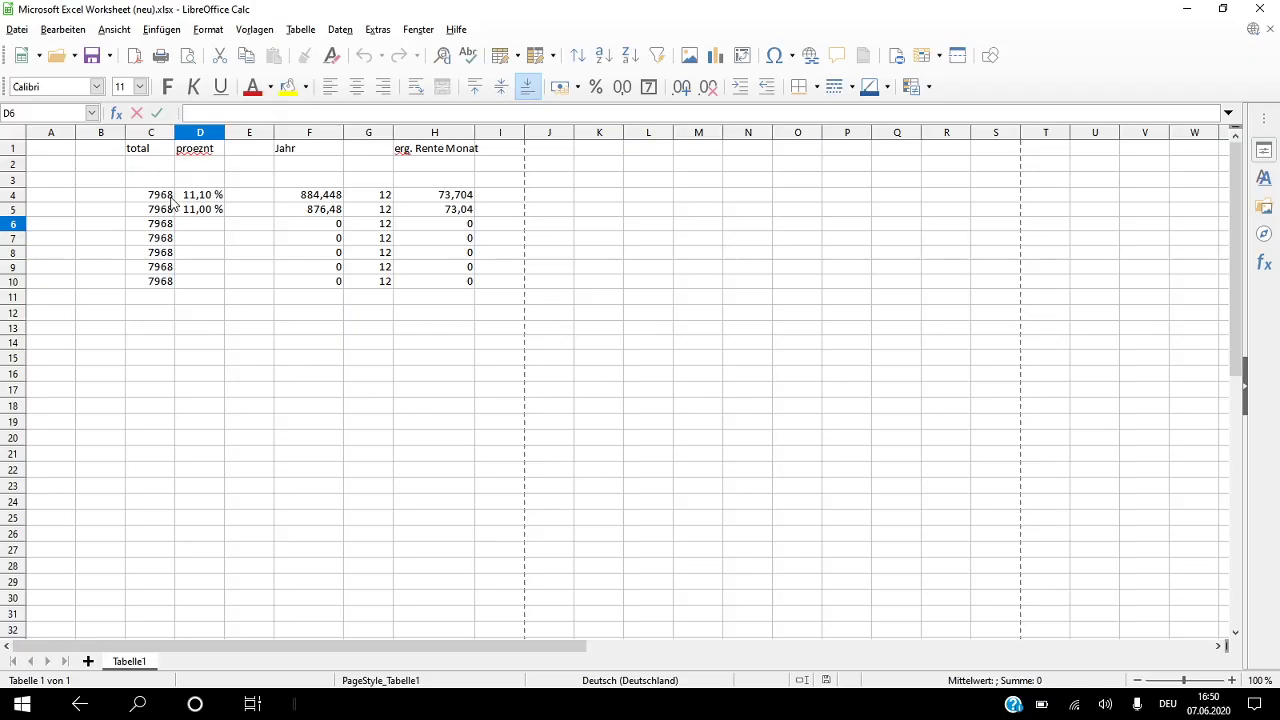
{"action": "left_click", "coordinate": [168, 197]}
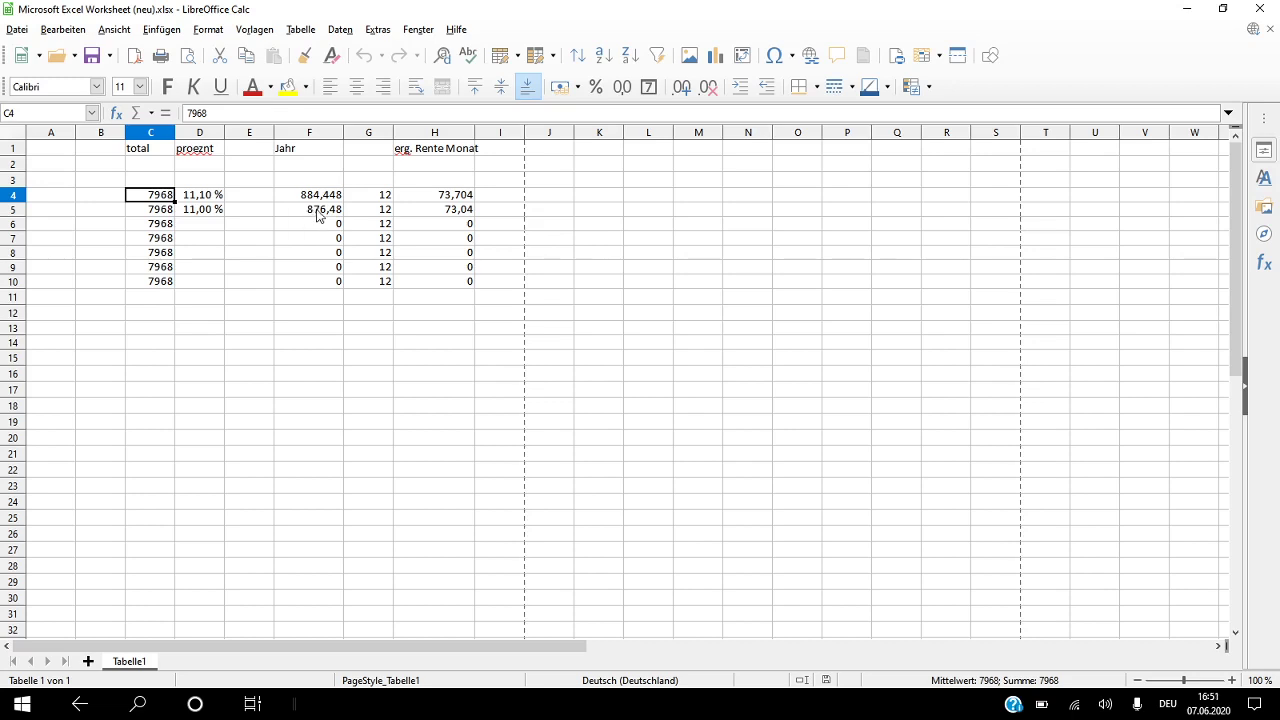
{"action": "double_click", "coordinate": [316, 198]}
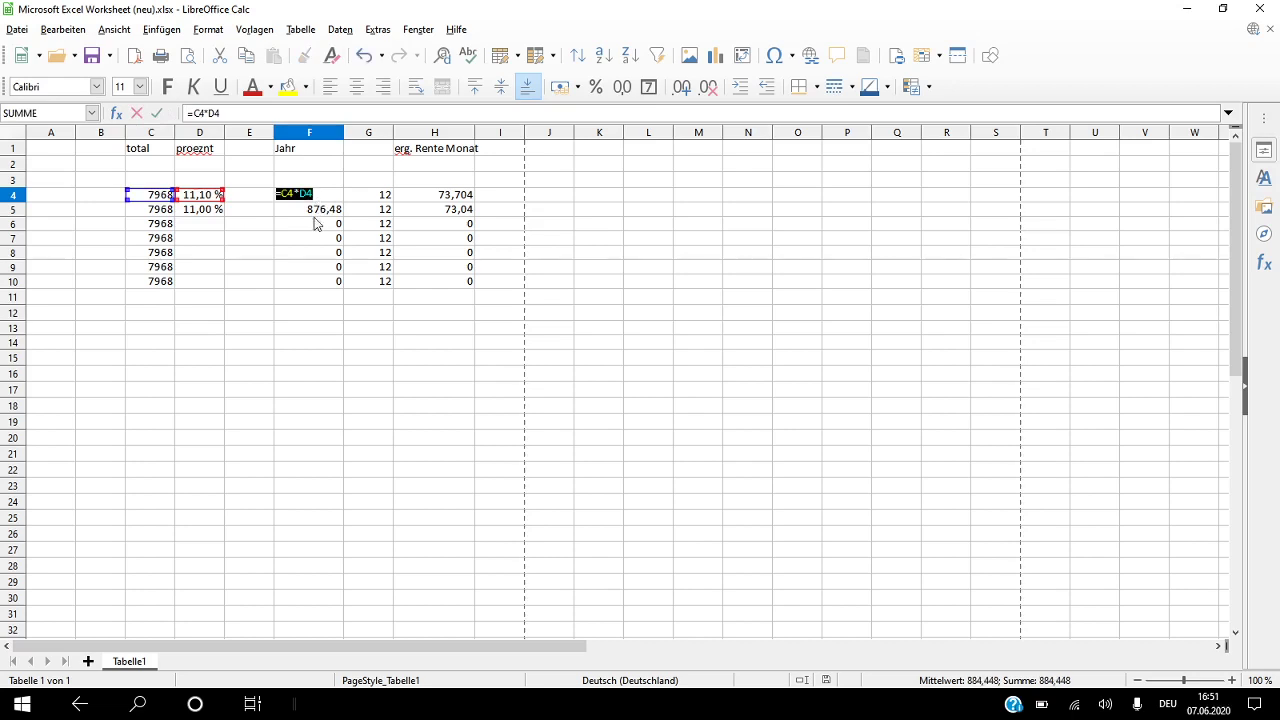
{"action": "key", "text": "Escape"}
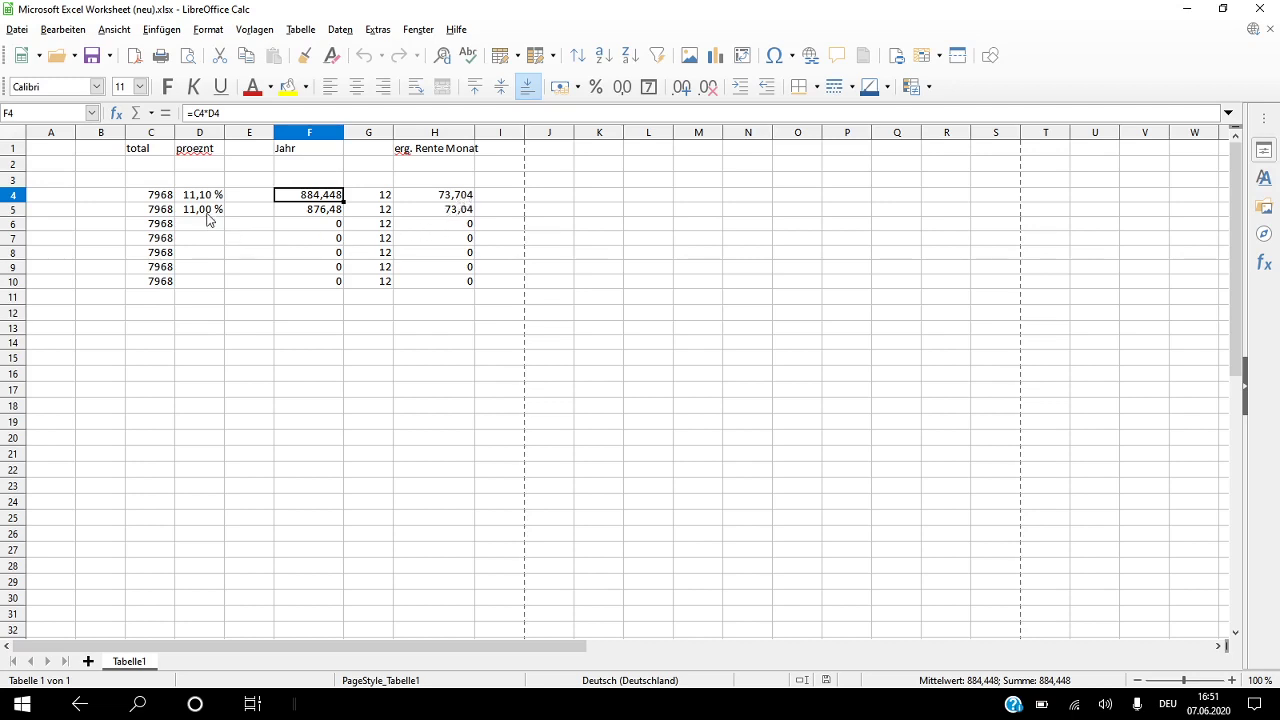
Step: Enter the years 2019, 2020 and 2021 in cells B4 to B6, beside the totals
{"action": "double_click", "coordinate": [96, 194]}
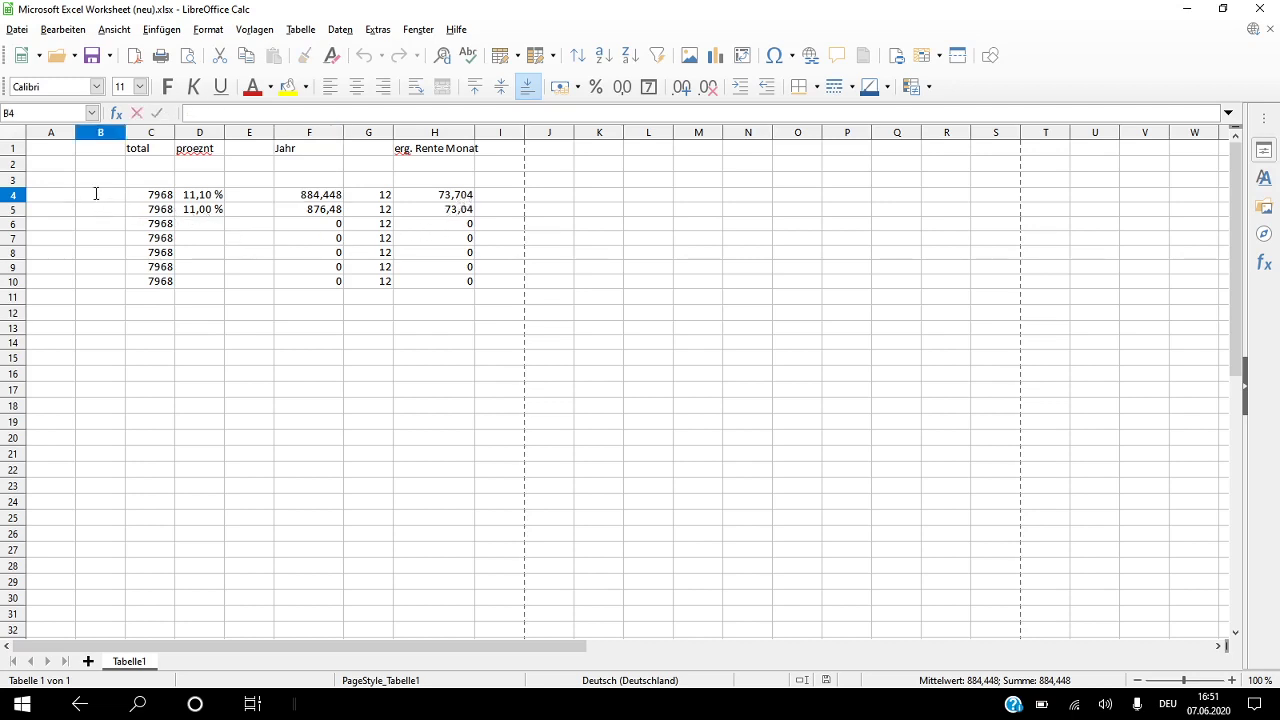
{"action": "type", "text": "2019"}
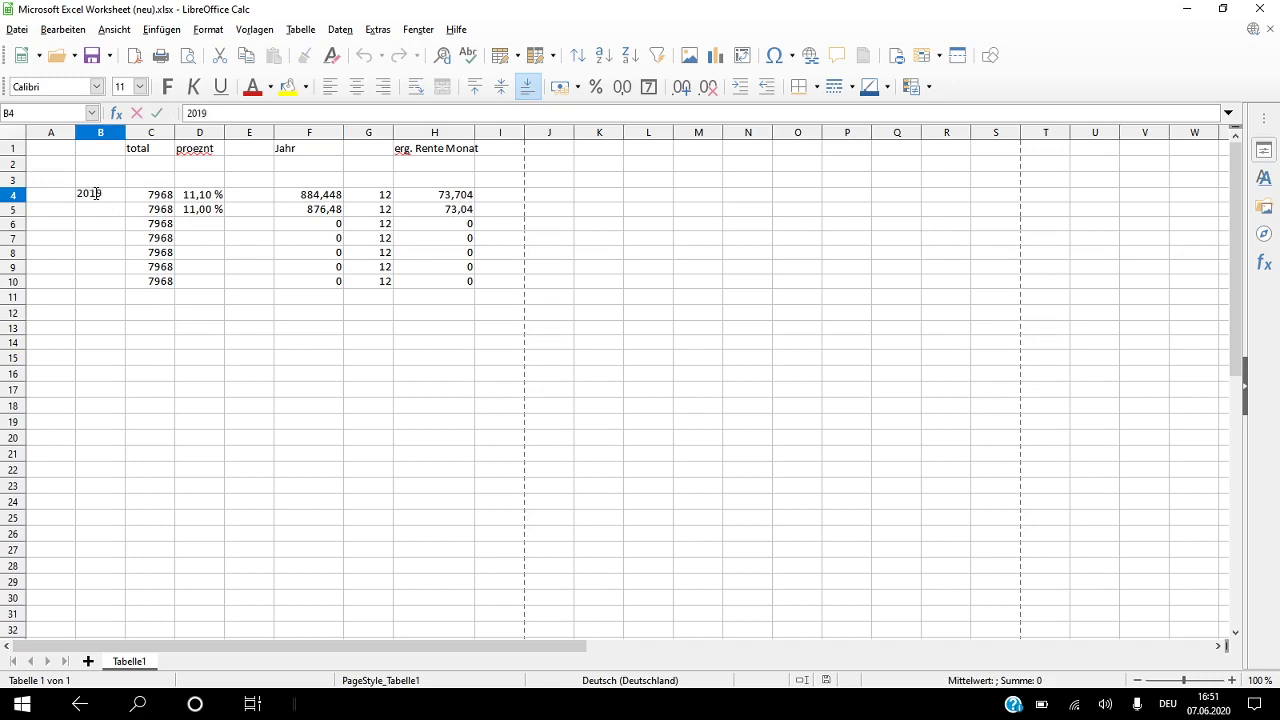
{"action": "key", "text": "Return"}
{"action": "type", "text": "2020"}
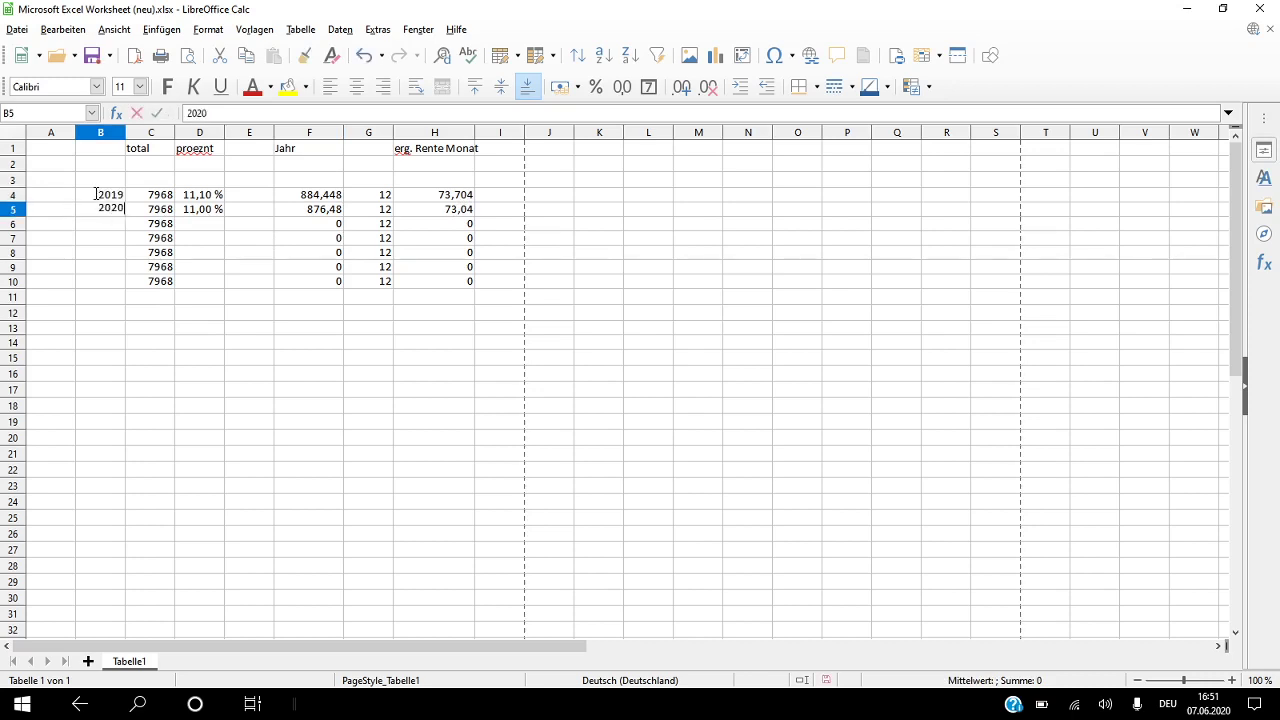
{"action": "key", "text": "Return"}
{"action": "type", "text": "2021"}
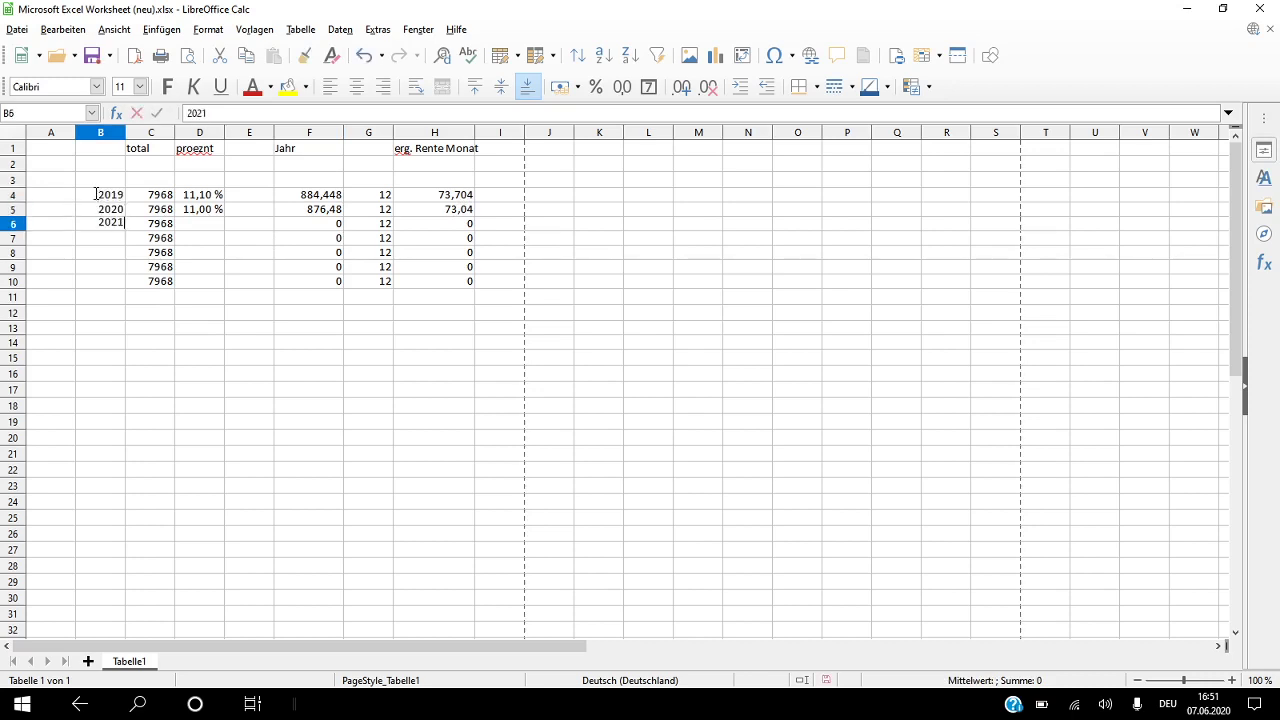
{"action": "key", "text": "Tab"}
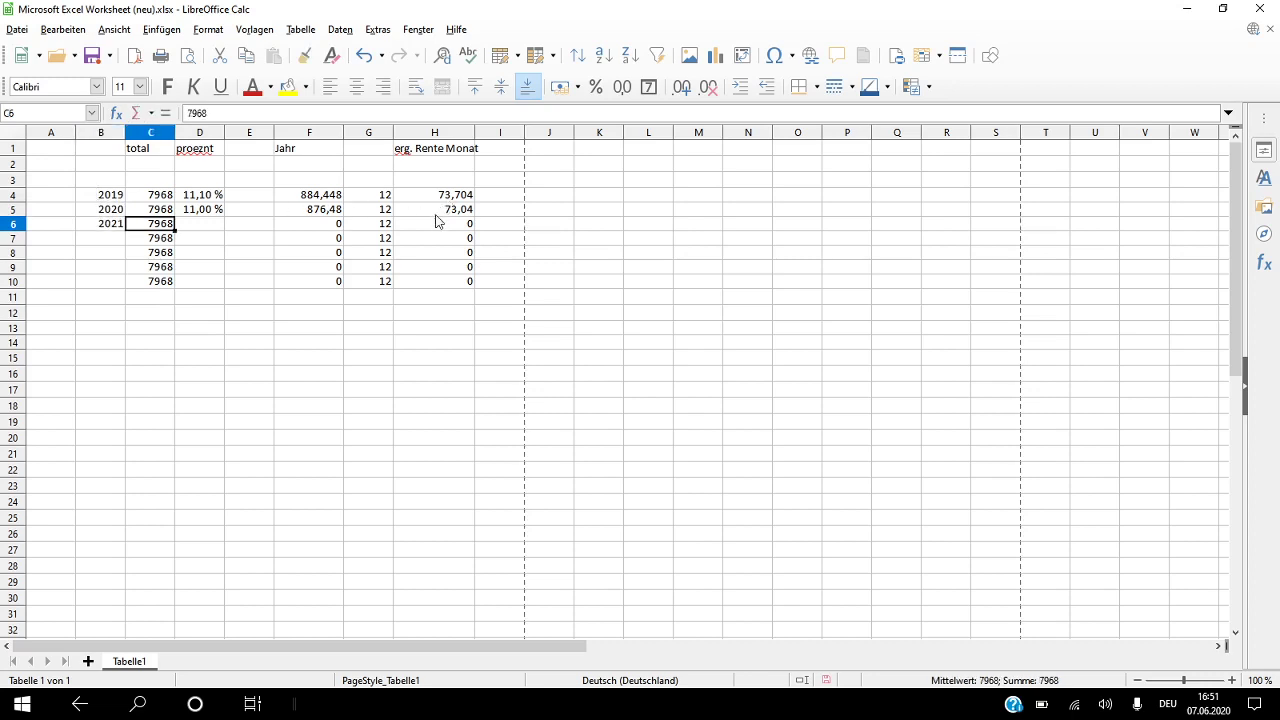
Step: Switch to Fotos and review the Direktversicherung contribution breakdown and the salary comparison in the next screenshot
{"action": "key", "text": "alt+Tab"}
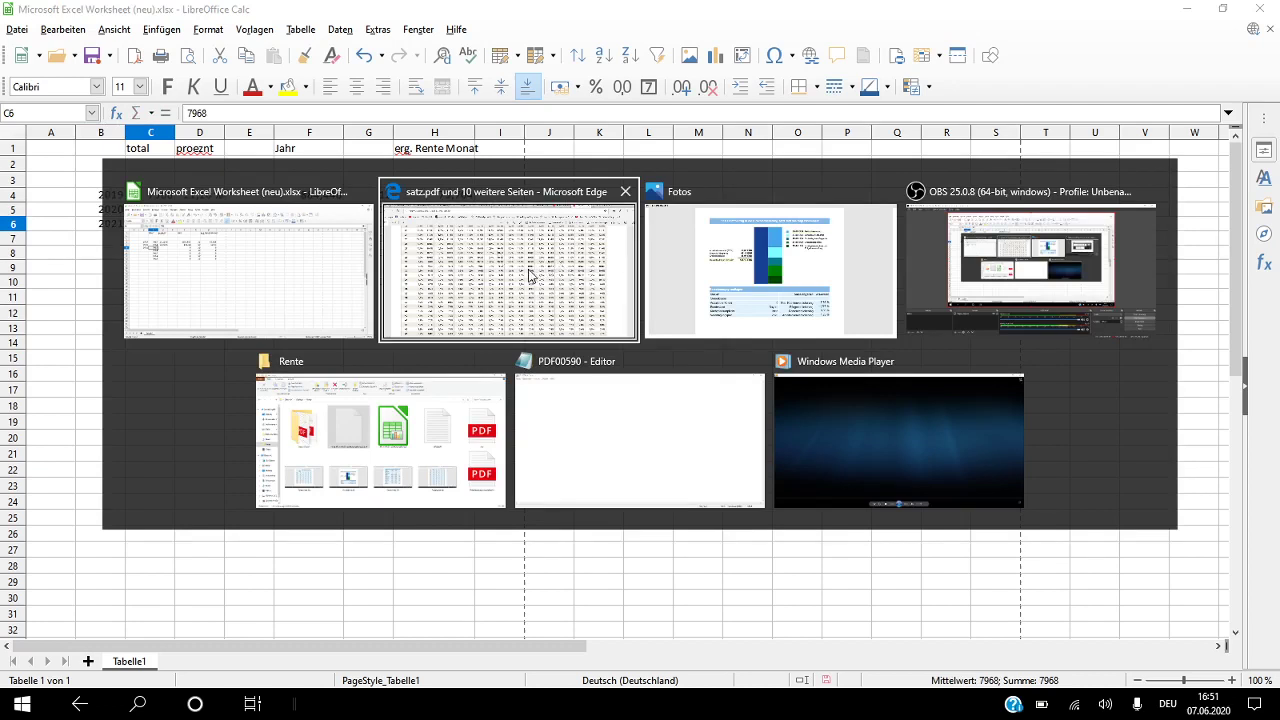
{"action": "key", "text": "Escape"}
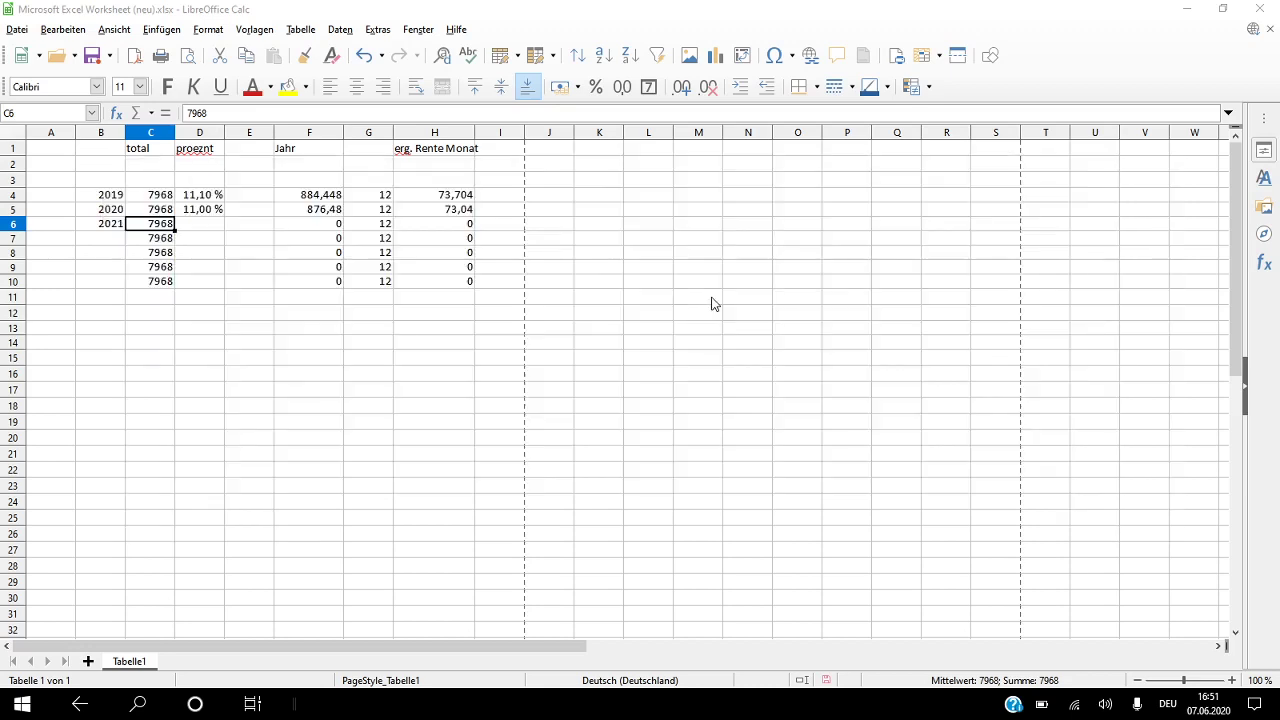
{"action": "key", "text": "alt+Tab"}
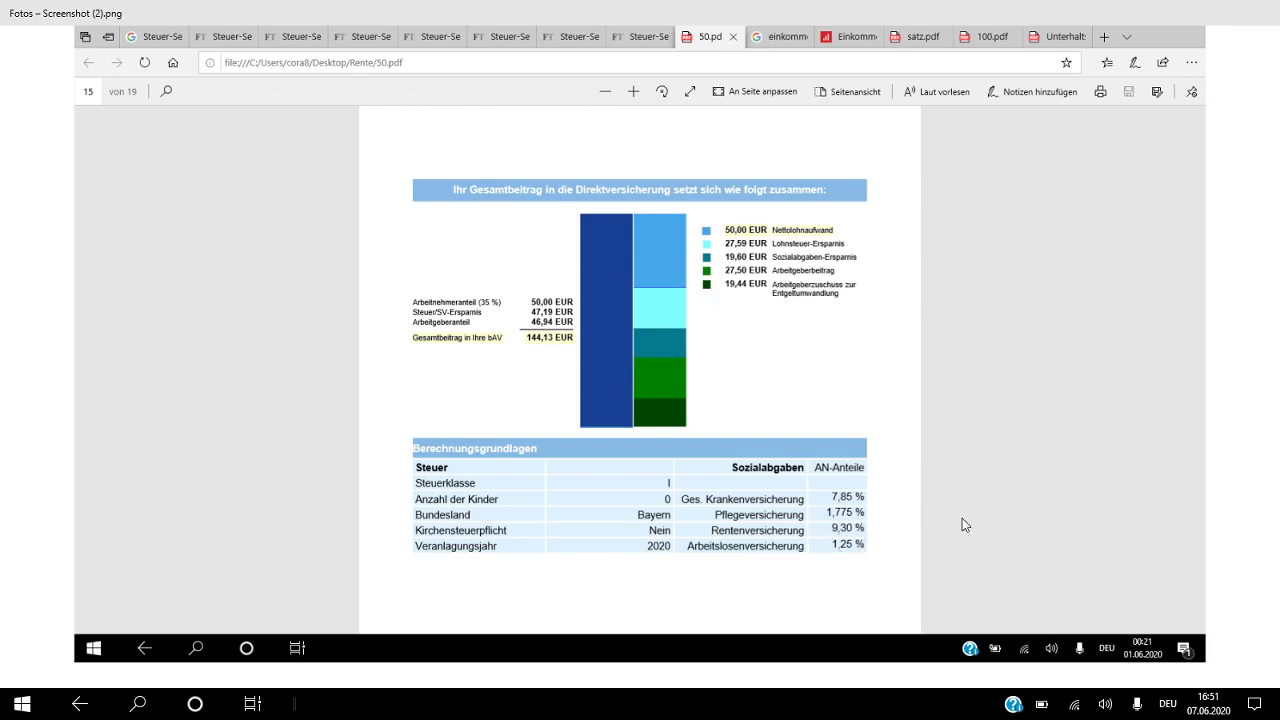
{"action": "key", "text": "alt+Tab"}
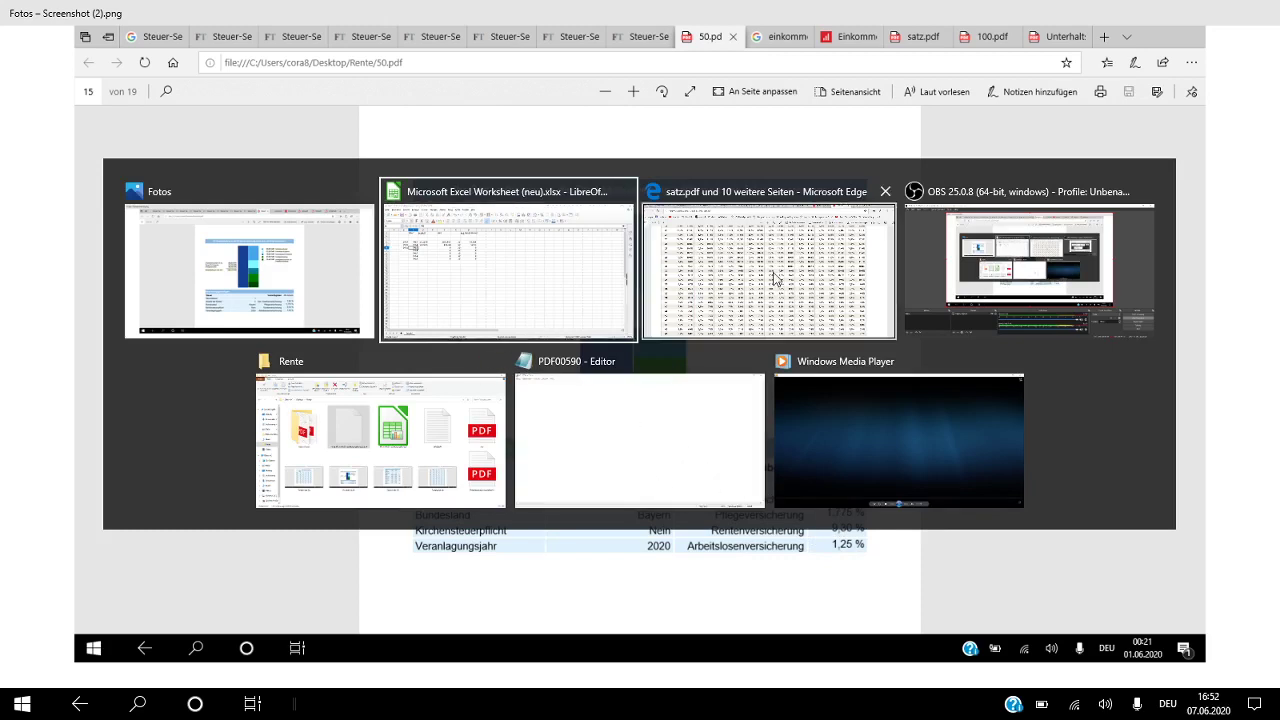
{"action": "left_click", "coordinate": [190, 281]}
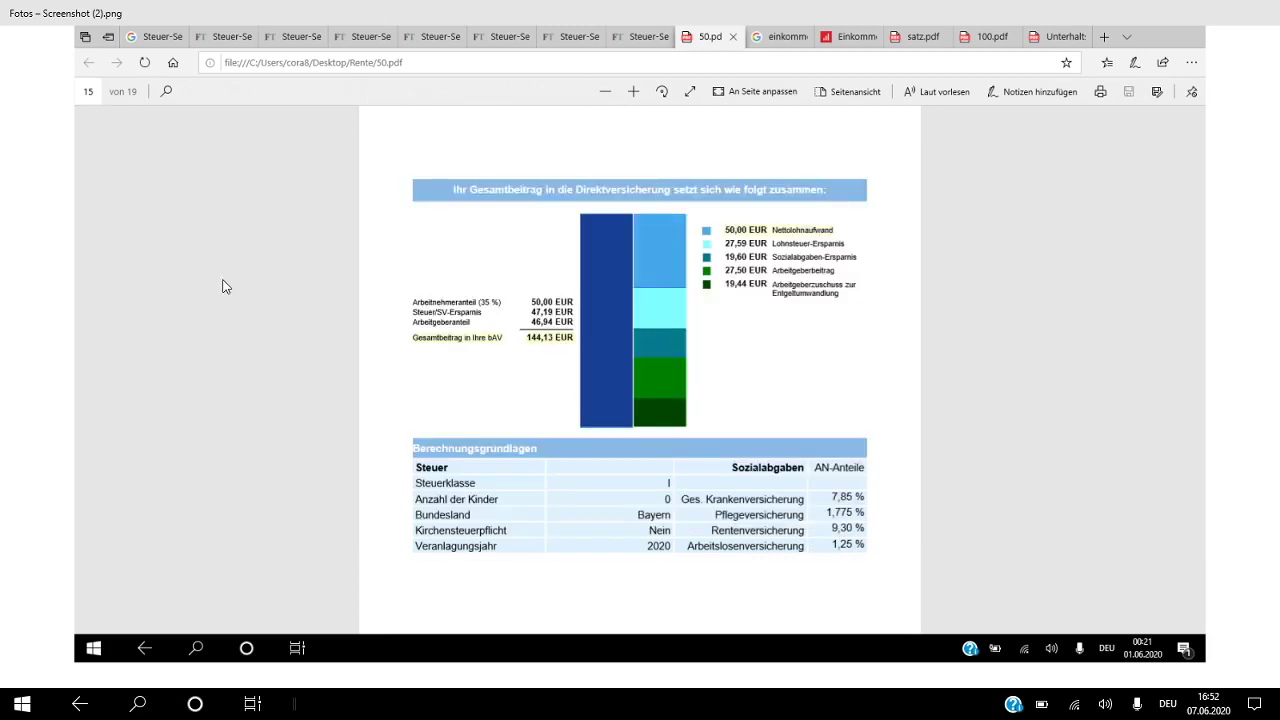
{"action": "key", "text": "Right"}
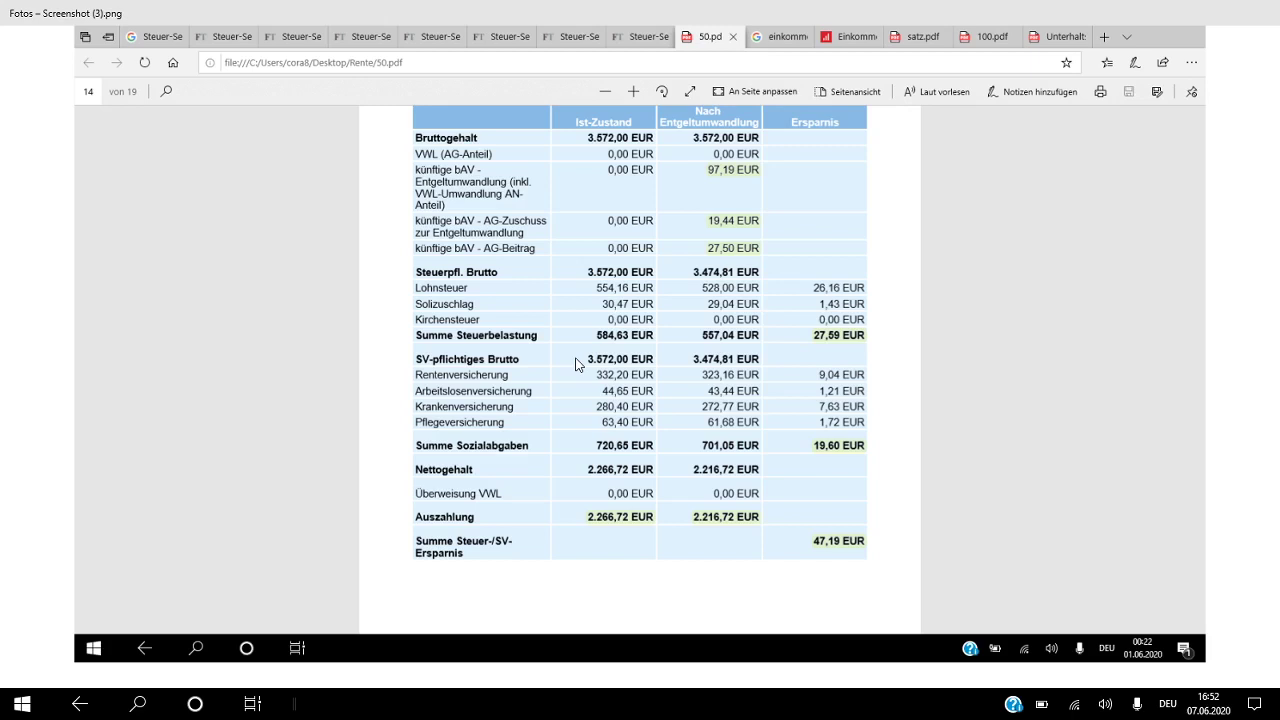
Step: Return to the worksheet, and switch to satz.pdf in Microsoft Edge to check the percentage rates by age
{"action": "key", "text": "alt+Tab"}
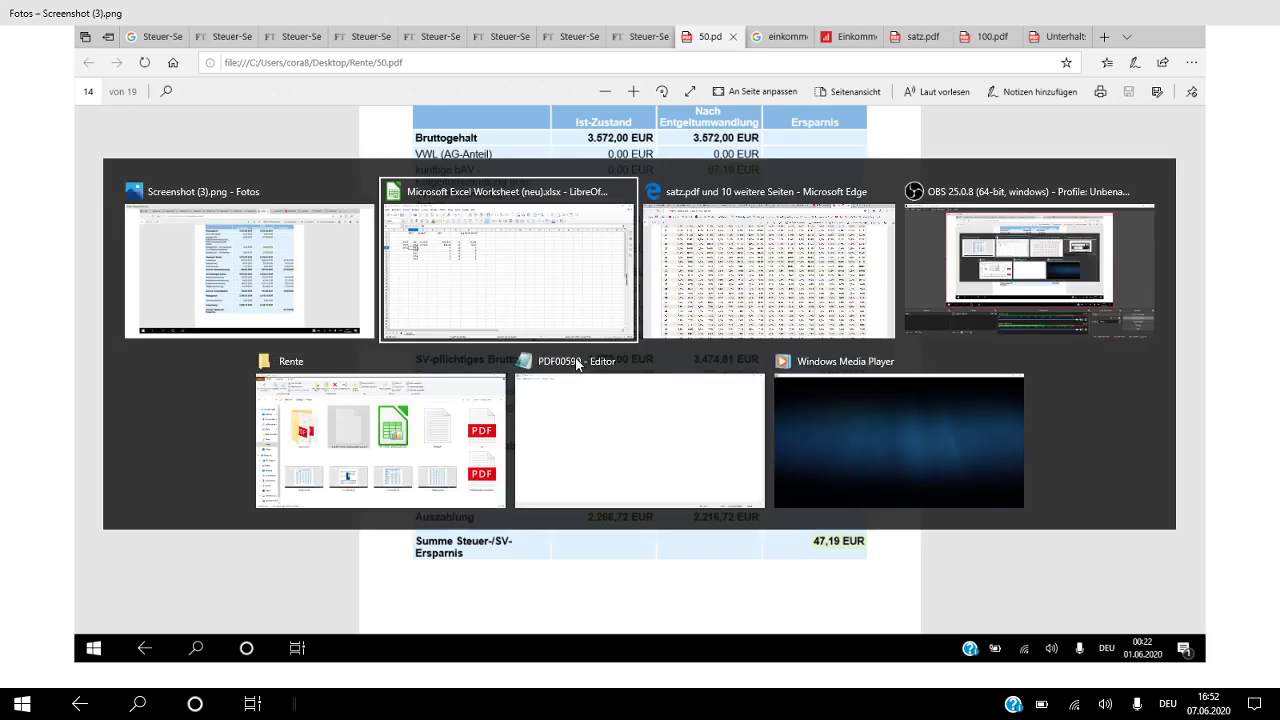
{"action": "left_click", "coordinate": [437, 277]}
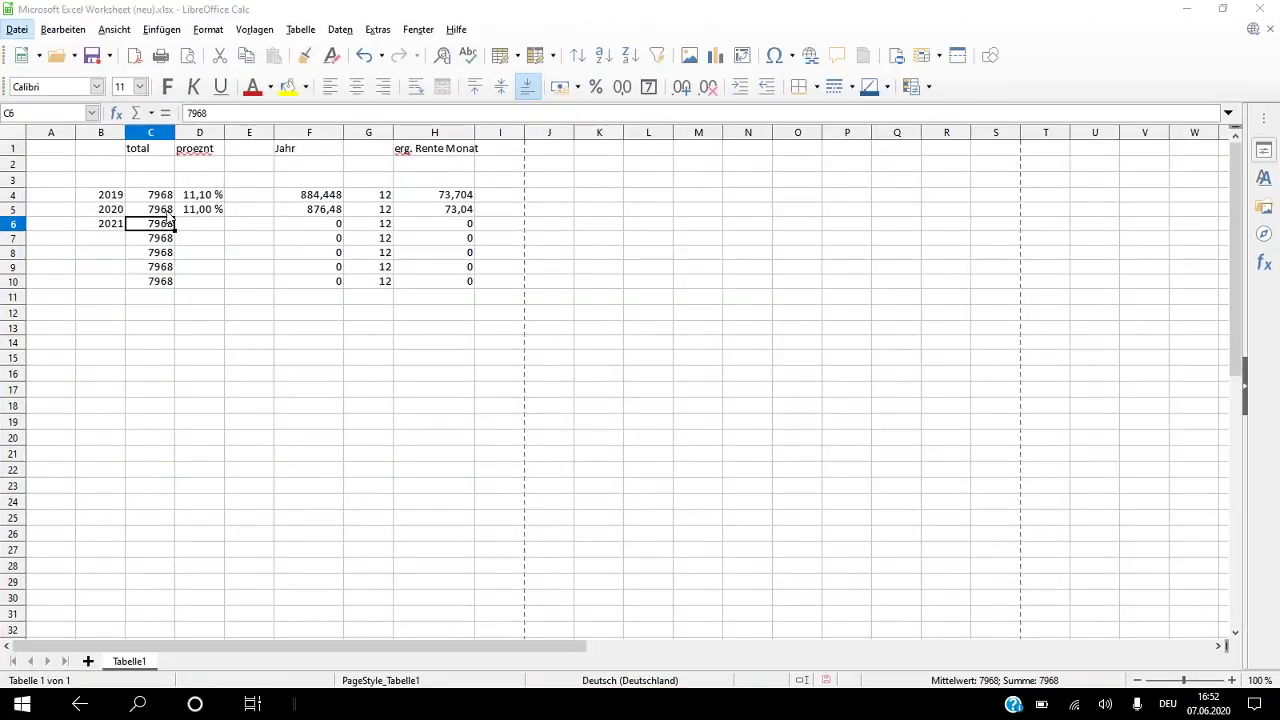
{"action": "key", "text": "alt+Tab"}
{"action": "key", "text": "Escape"}
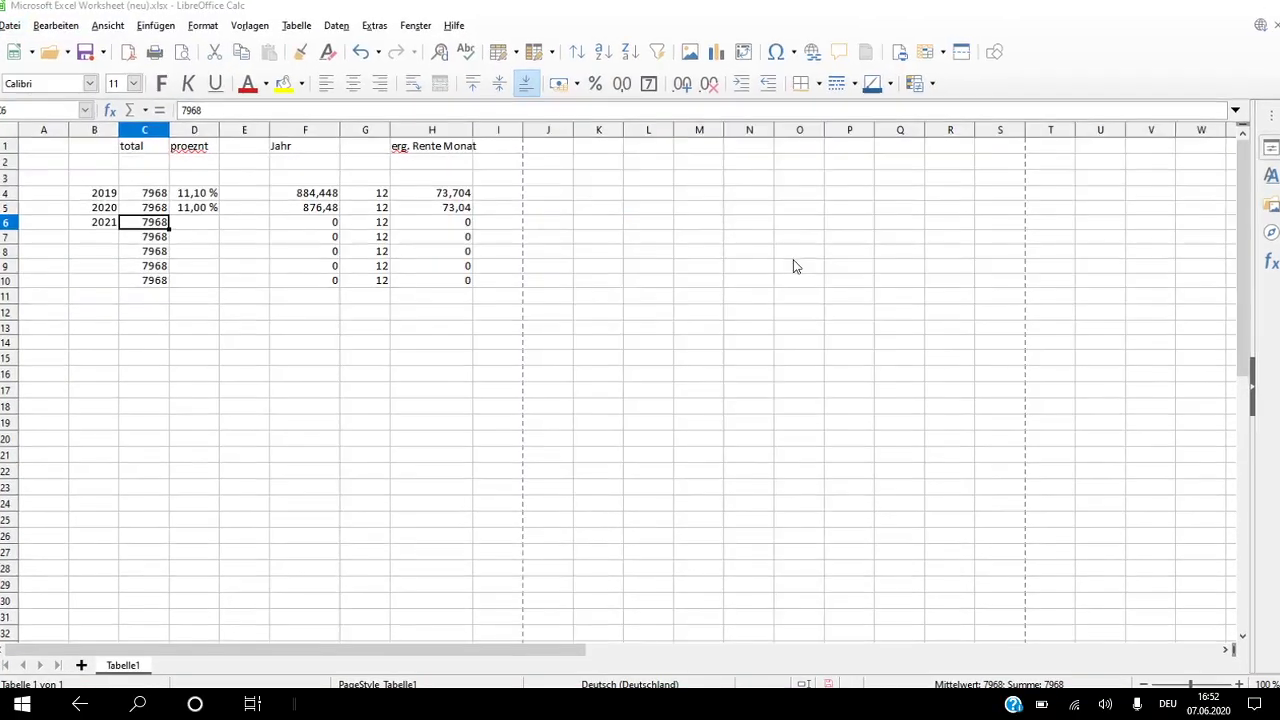
{"action": "key", "text": "alt+Tab"}
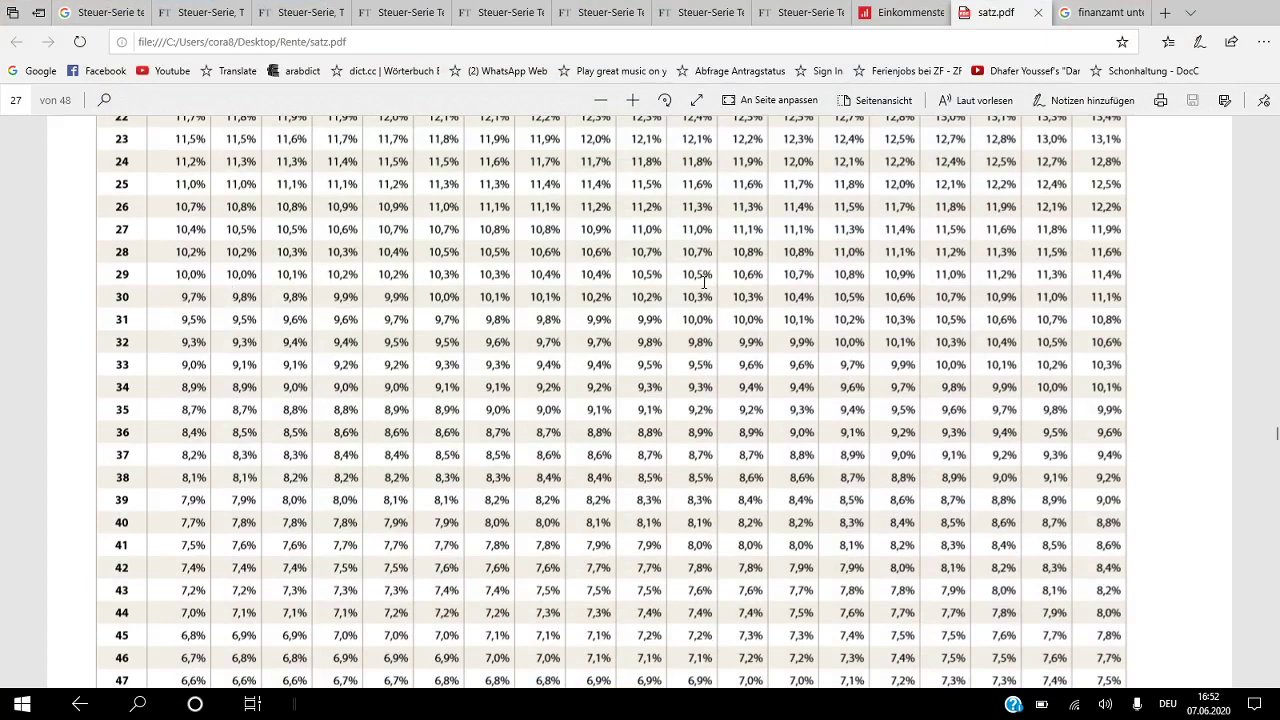
Step: Switch back to the LibreOffice Calc worksheet and set the 2019 percentage in D4 to 11,4 %
{"action": "key", "text": "alt+Tab"}
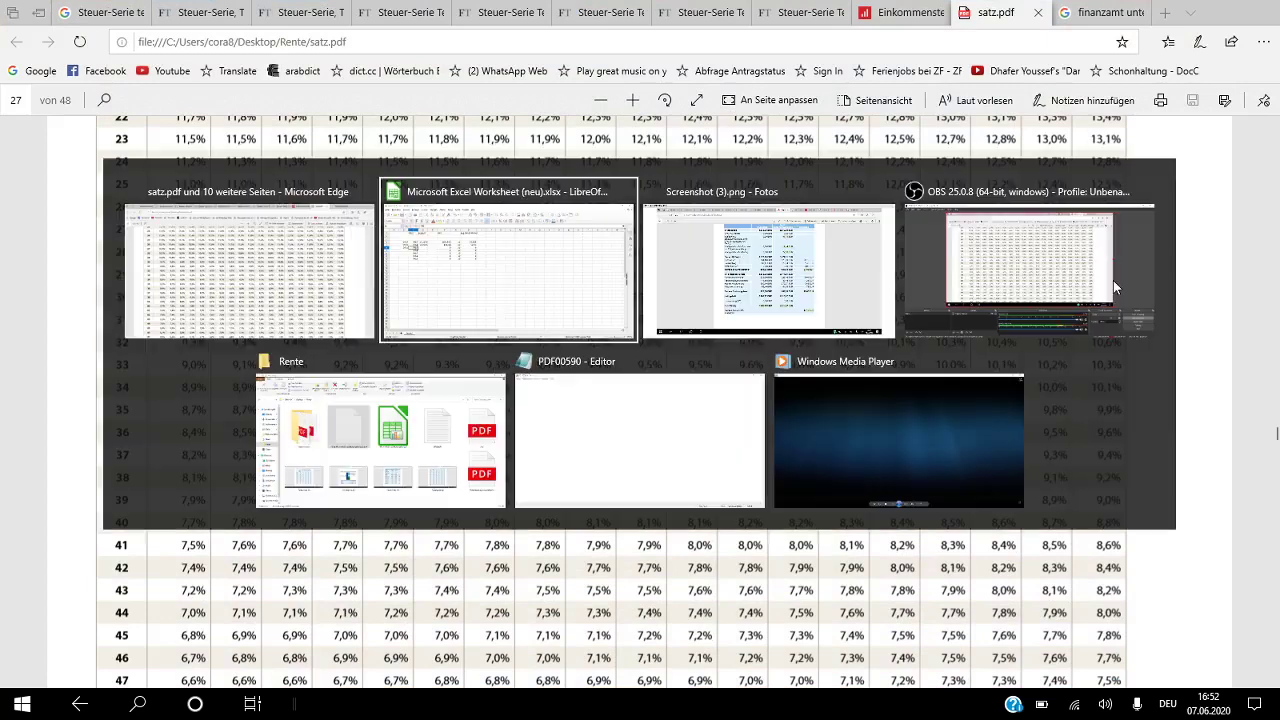
{"action": "left_click", "coordinate": [412, 253]}
{"action": "left_click", "coordinate": [200, 196]}
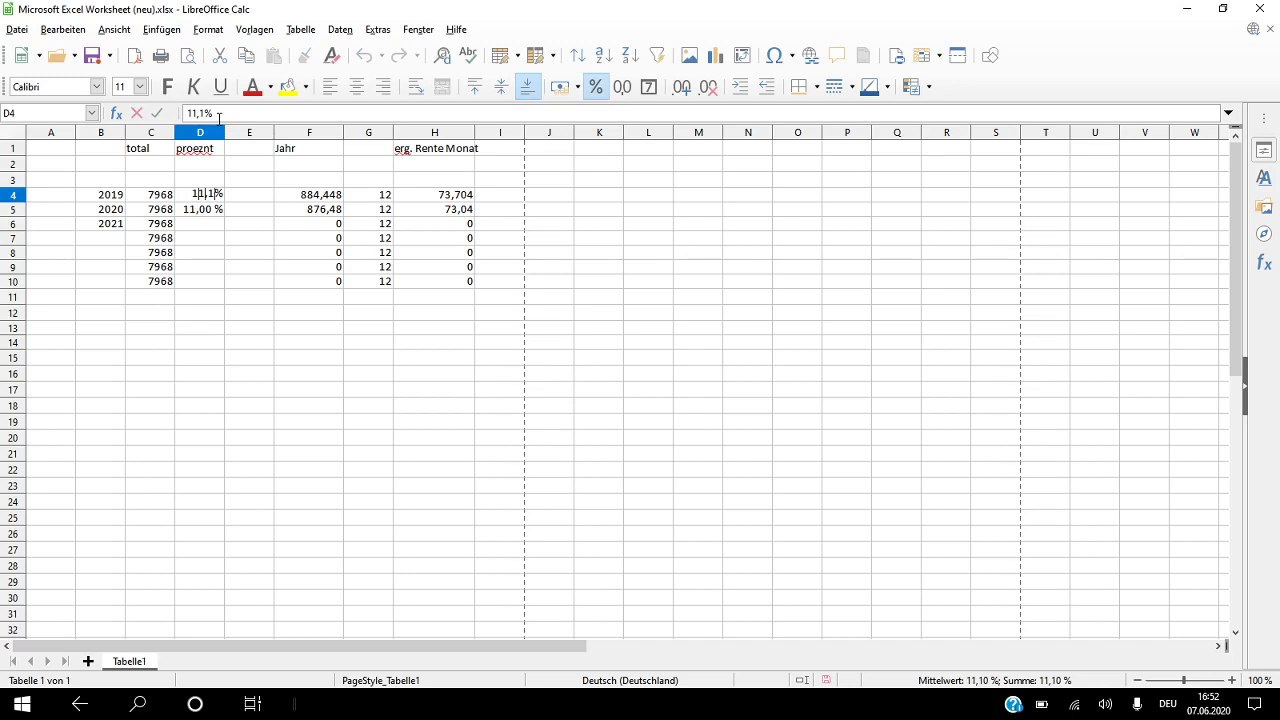
{"action": "key", "text": "Delete"}
{"action": "type", "text": "4"}
{"action": "key", "text": "Return"}
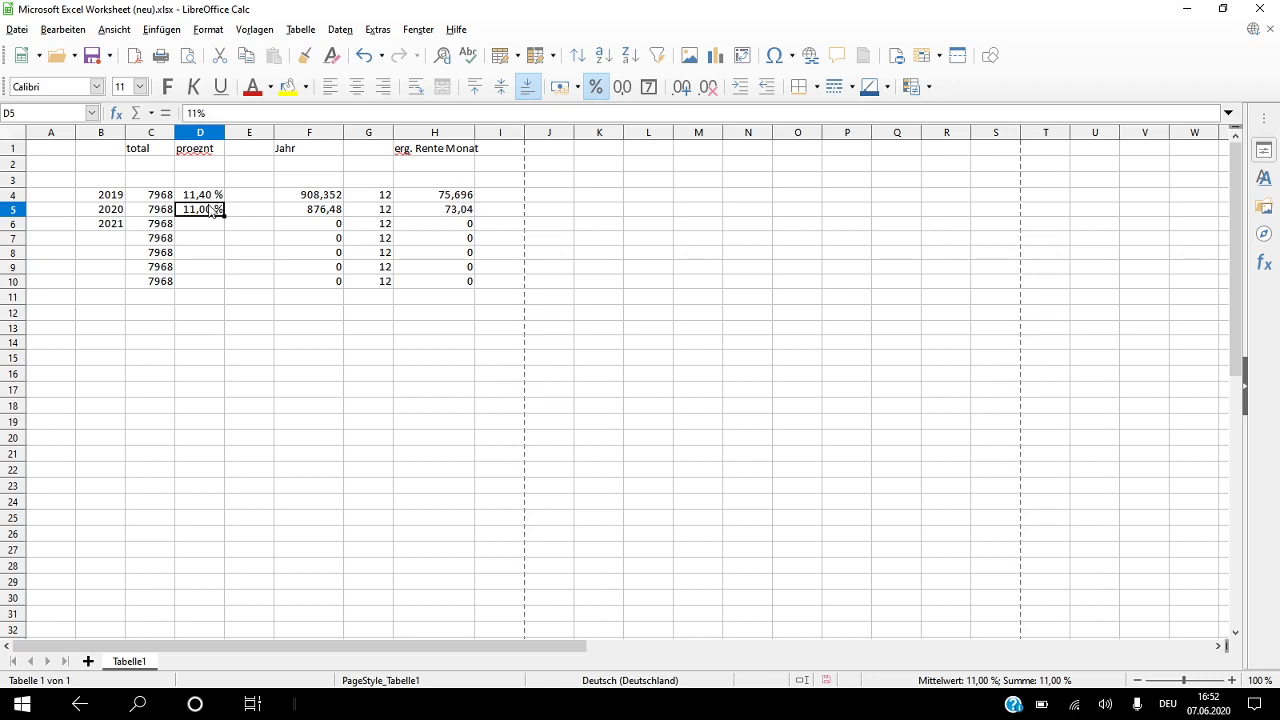
Step: Switch to satz.pdf in Microsoft Edge and look up the percentage rate for the second contribution year
{"action": "key", "text": "alt+Tab"}
{"action": "left_click", "coordinate": [615, 298]}
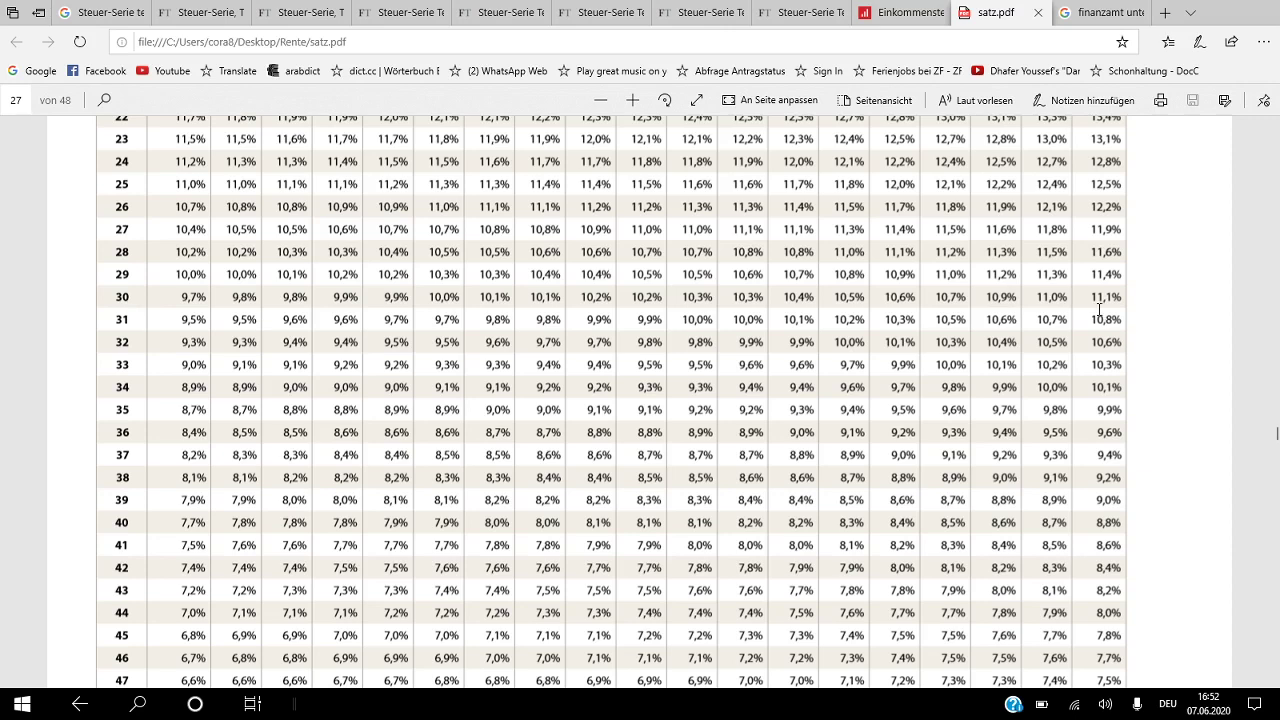
{"action": "key", "text": "alt+Tab"}
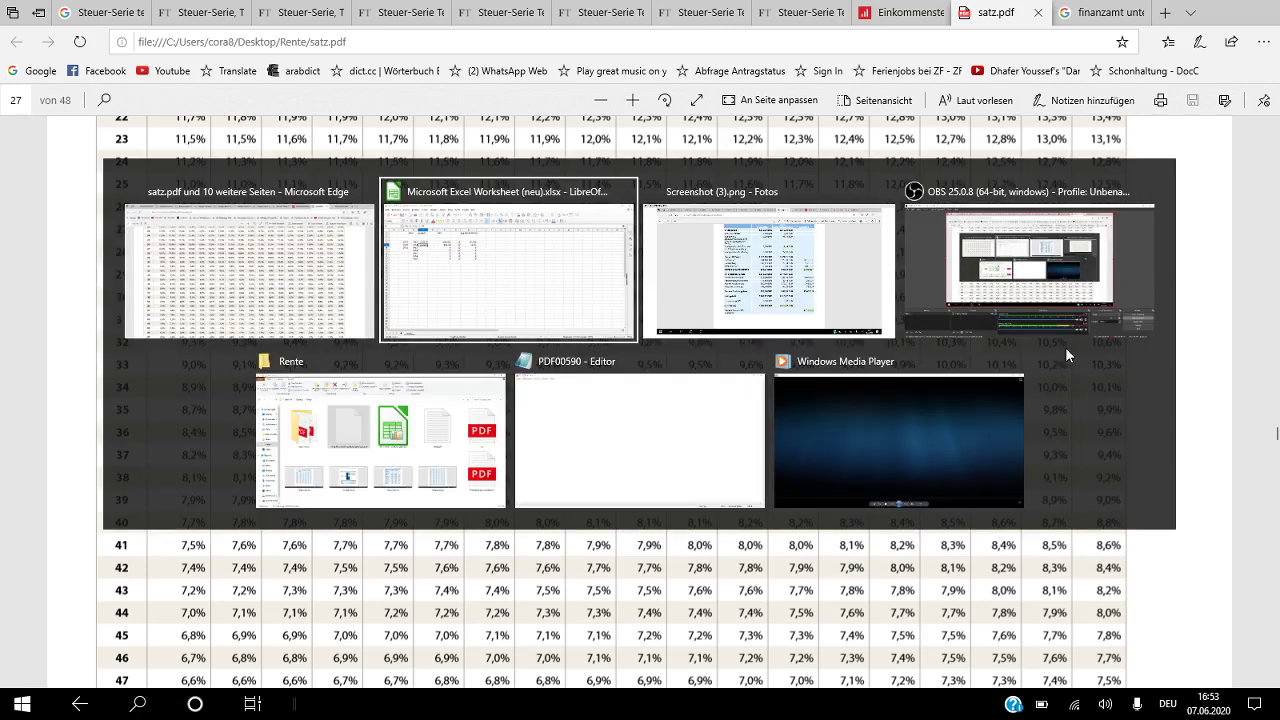
{"action": "left_click", "coordinate": [252, 218]}
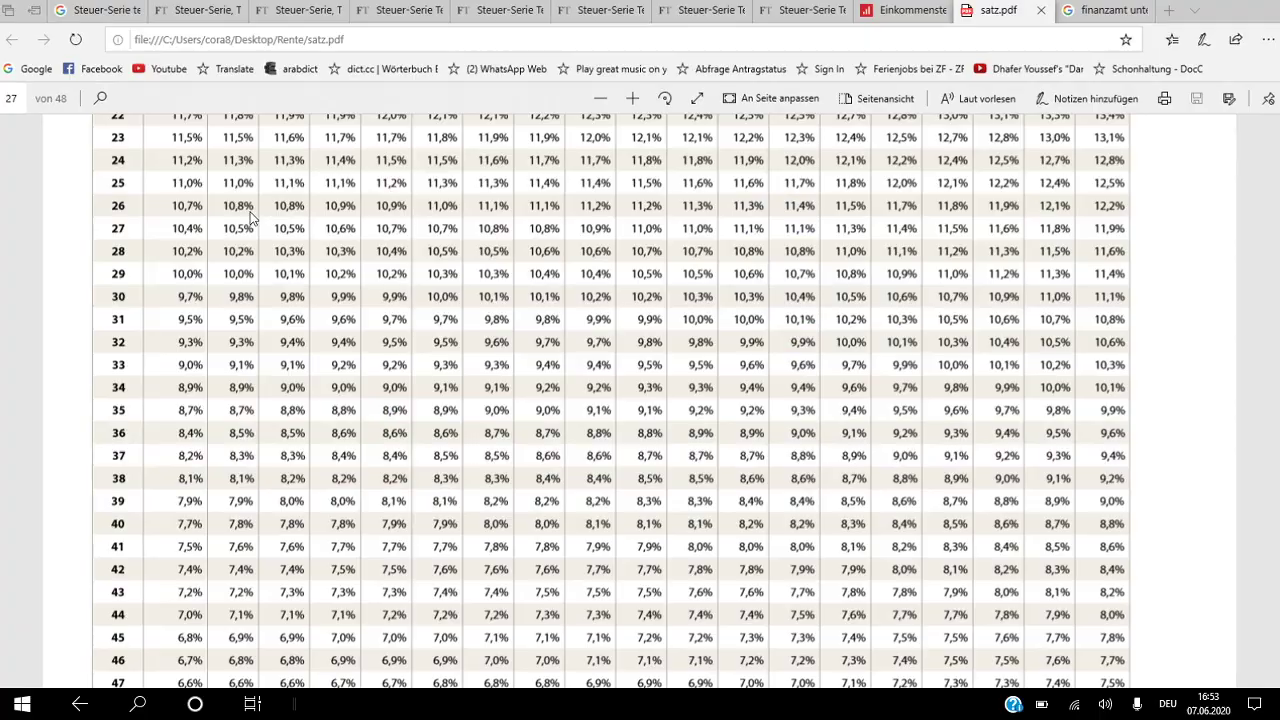
Step: Switch back to the LibreOffice Calc worksheet and set the percentage in D5 to 10,8 %
{"action": "key", "text": "alt+Tab"}
{"action": "type", "text": "10,"}
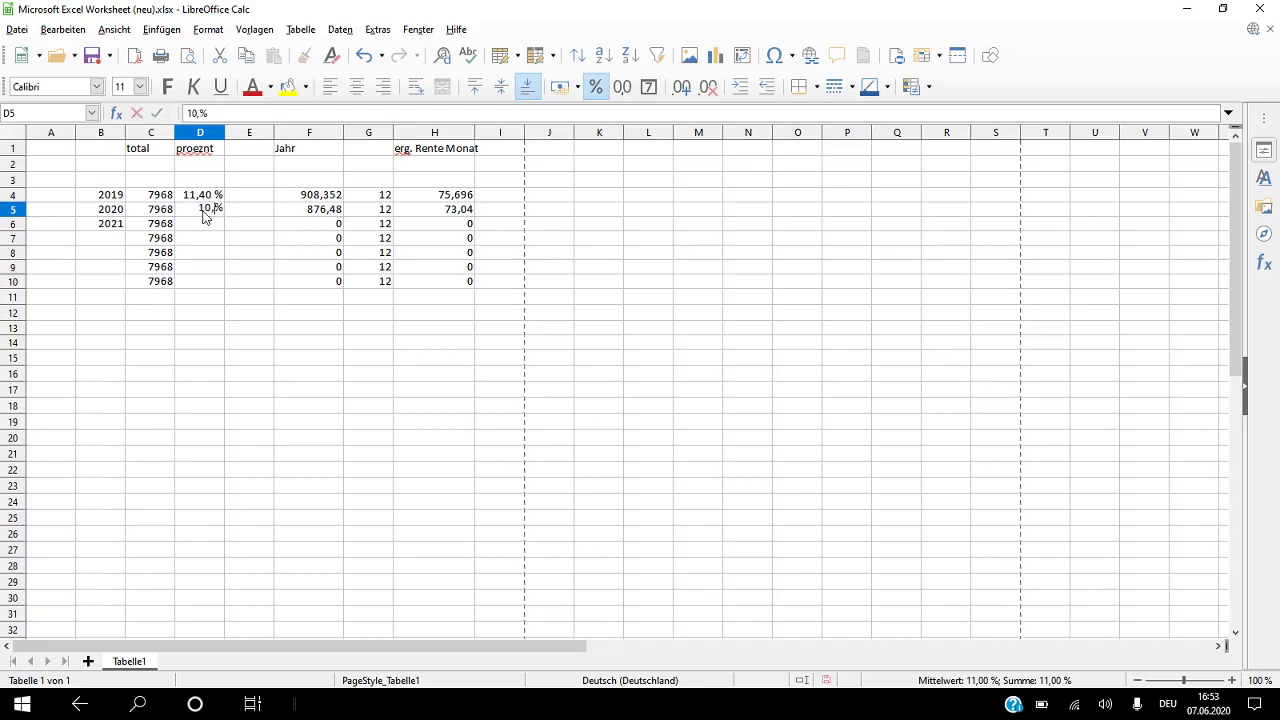
{"action": "type", "text": "8"}
{"action": "key", "text": "Return"}
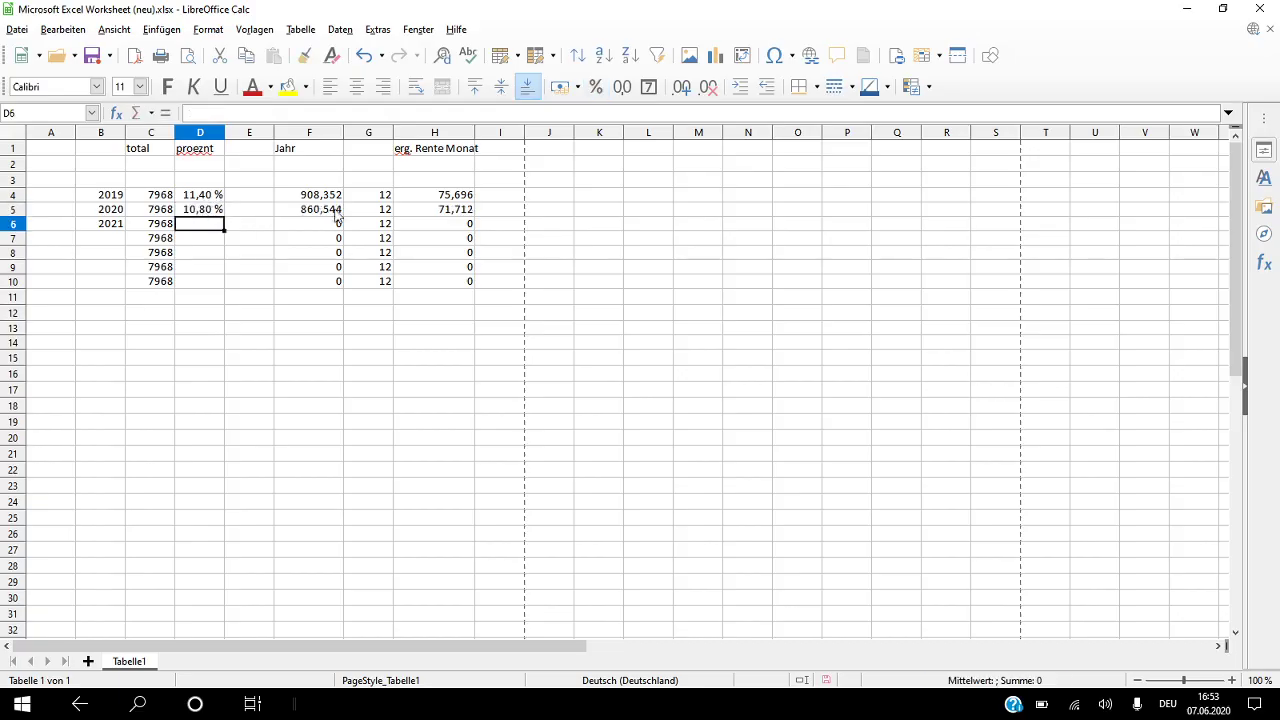
Step: Replace the years in cells B4 to B6 with the ages 29, 30 and 31
{"action": "double_click", "coordinate": [118, 194]}
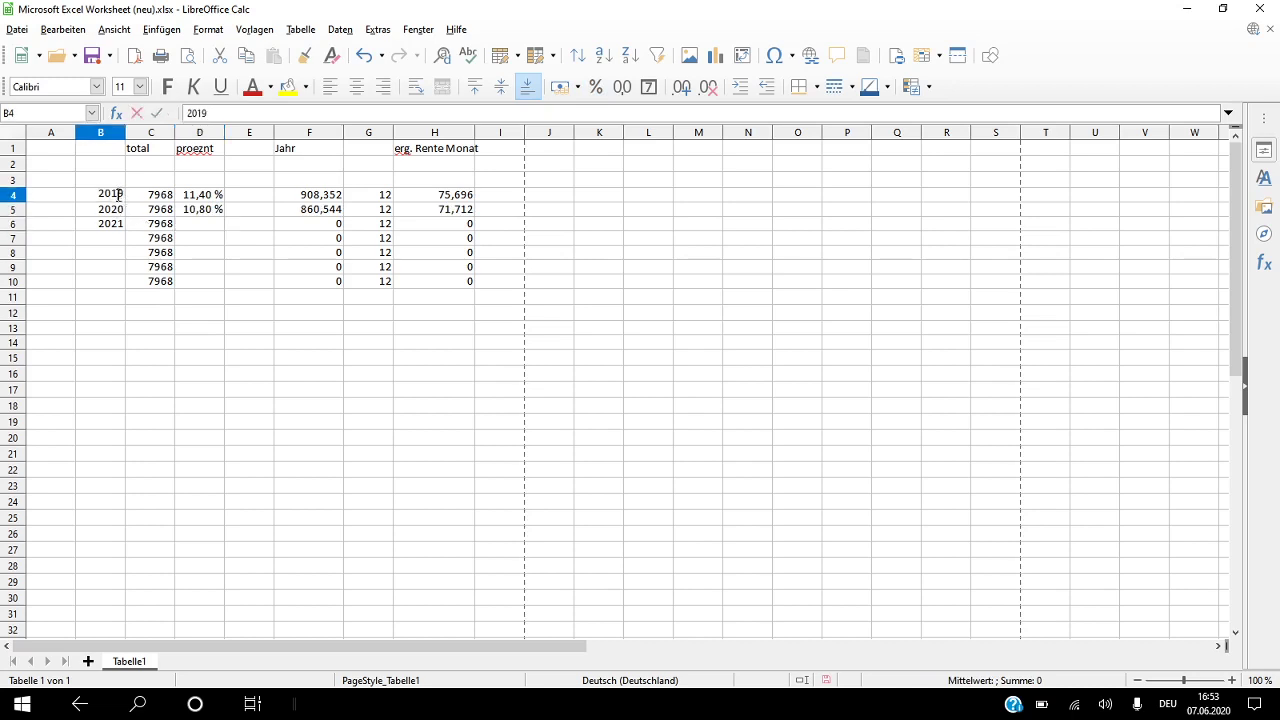
{"action": "double_click", "coordinate": [118, 194]}
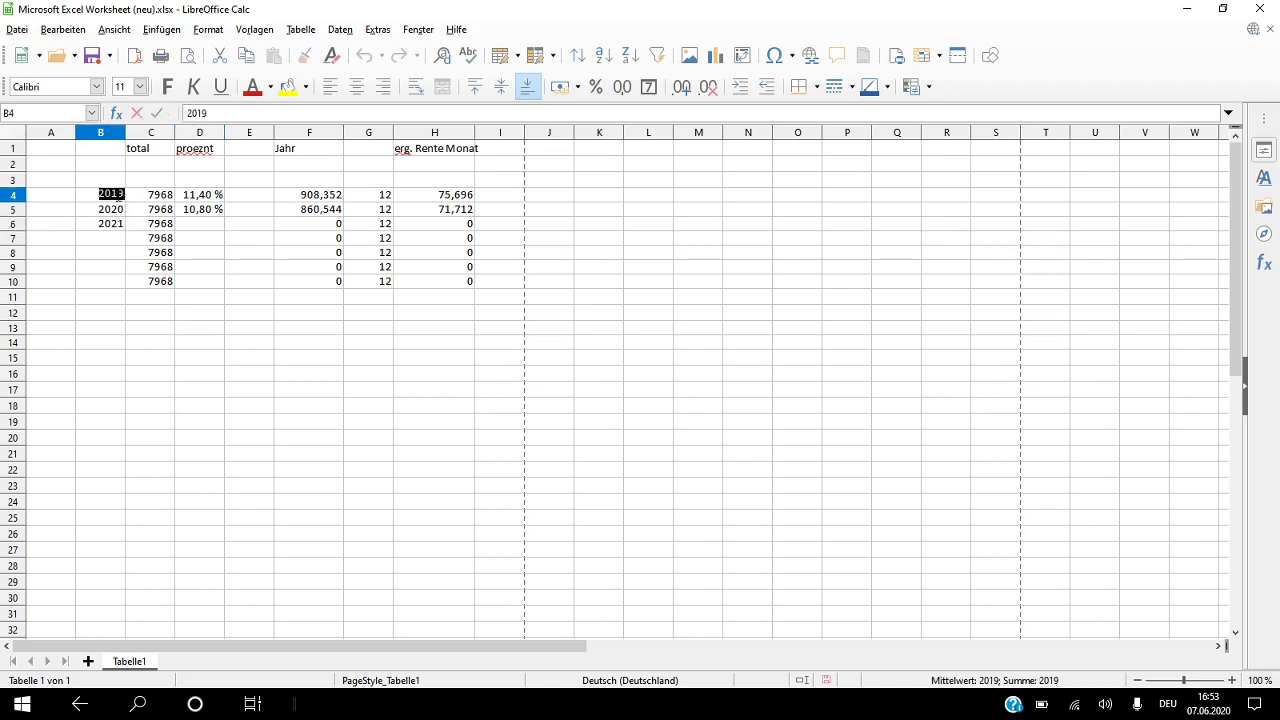
{"action": "type", "text": "29"}
{"action": "key", "text": "Return"}
{"action": "type", "text": "30"}
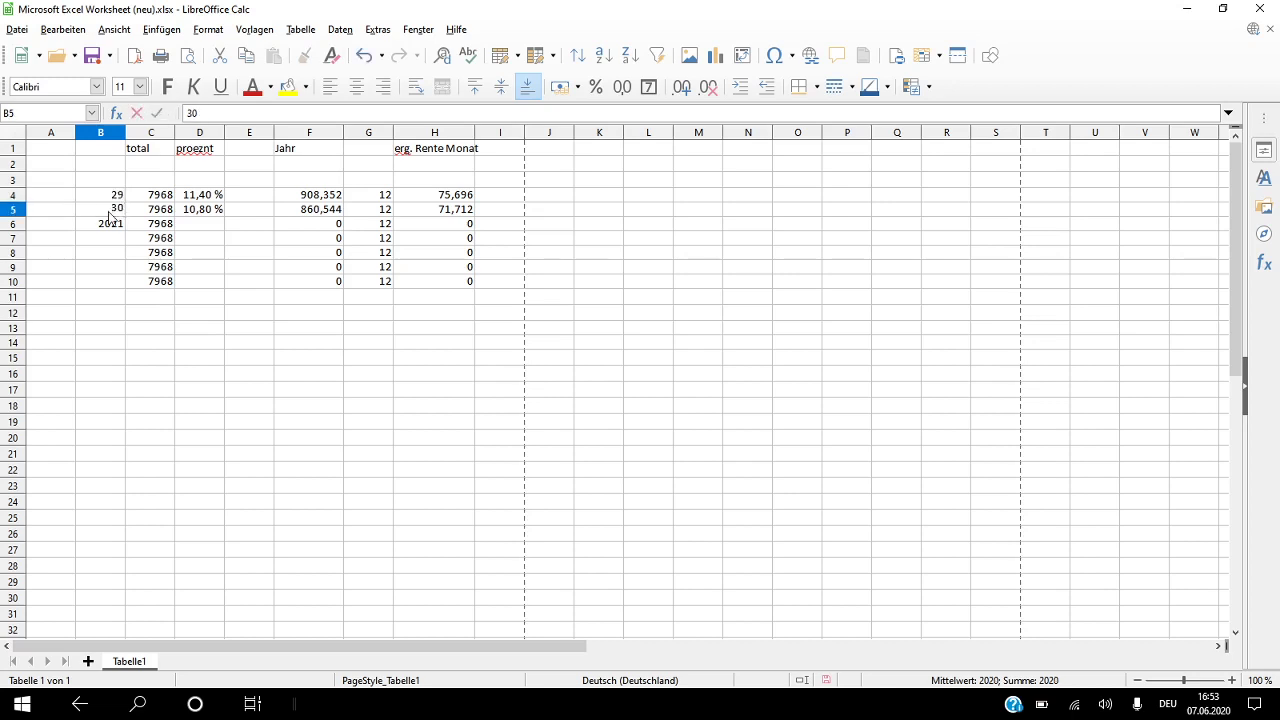
{"action": "key", "text": "Return"}
{"action": "double_click", "coordinate": [110, 219]}
{"action": "type", "text": "31"}
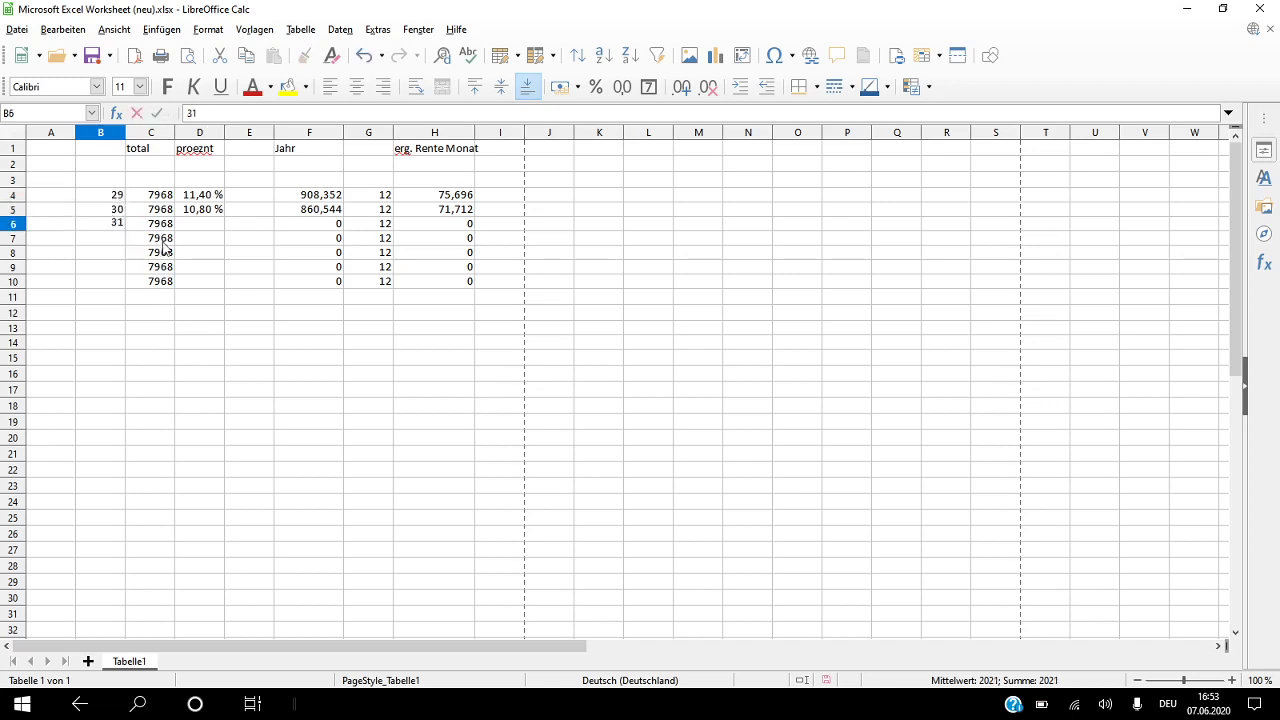
Step: Open D6 for editing and switch to satz.pdf in Microsoft Edge to look up the percentage for the third year
{"action": "double_click", "coordinate": [191, 224]}
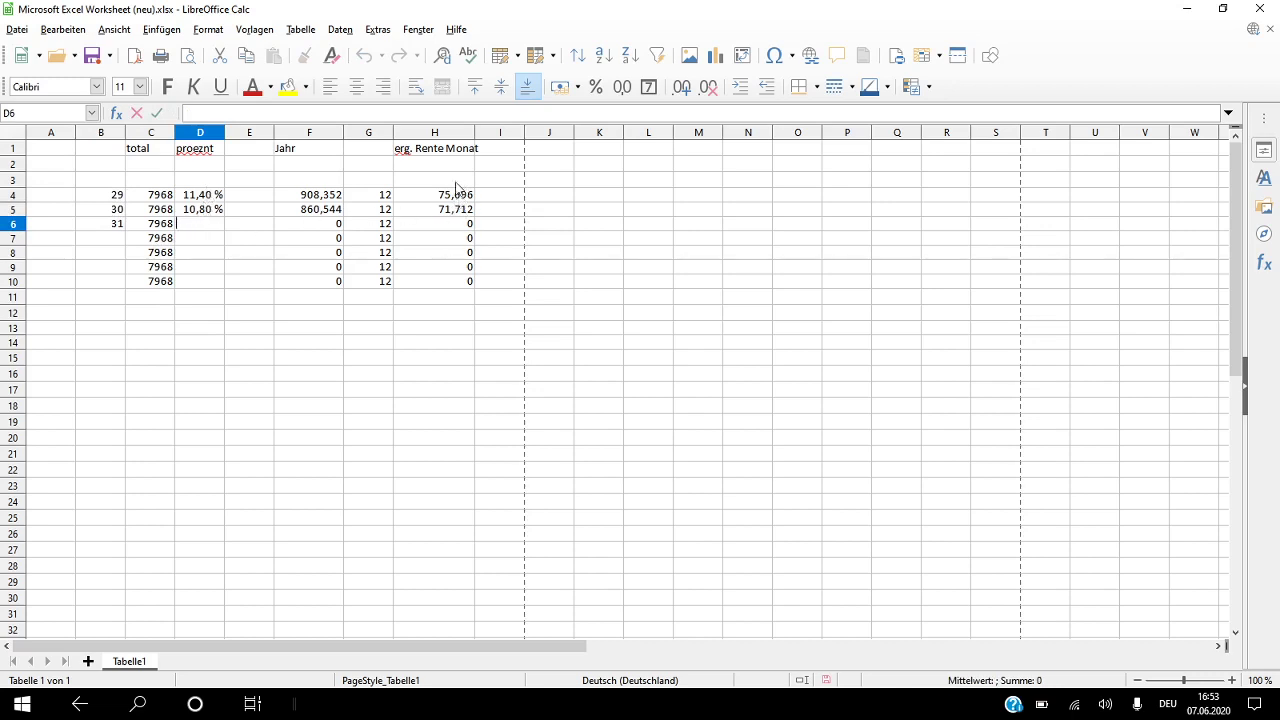
{"action": "key", "text": "alt+Tab"}
{"action": "left_click", "coordinate": [454, 238]}
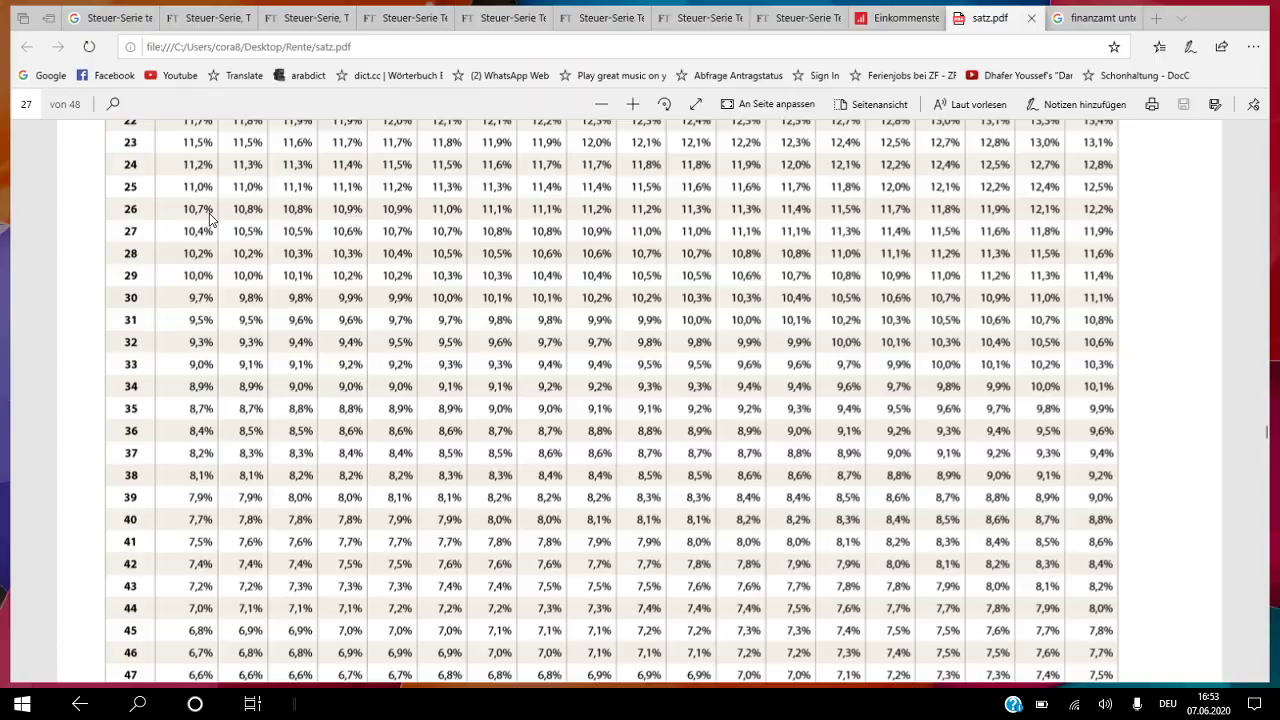
{"action": "key", "text": "super+Up"}
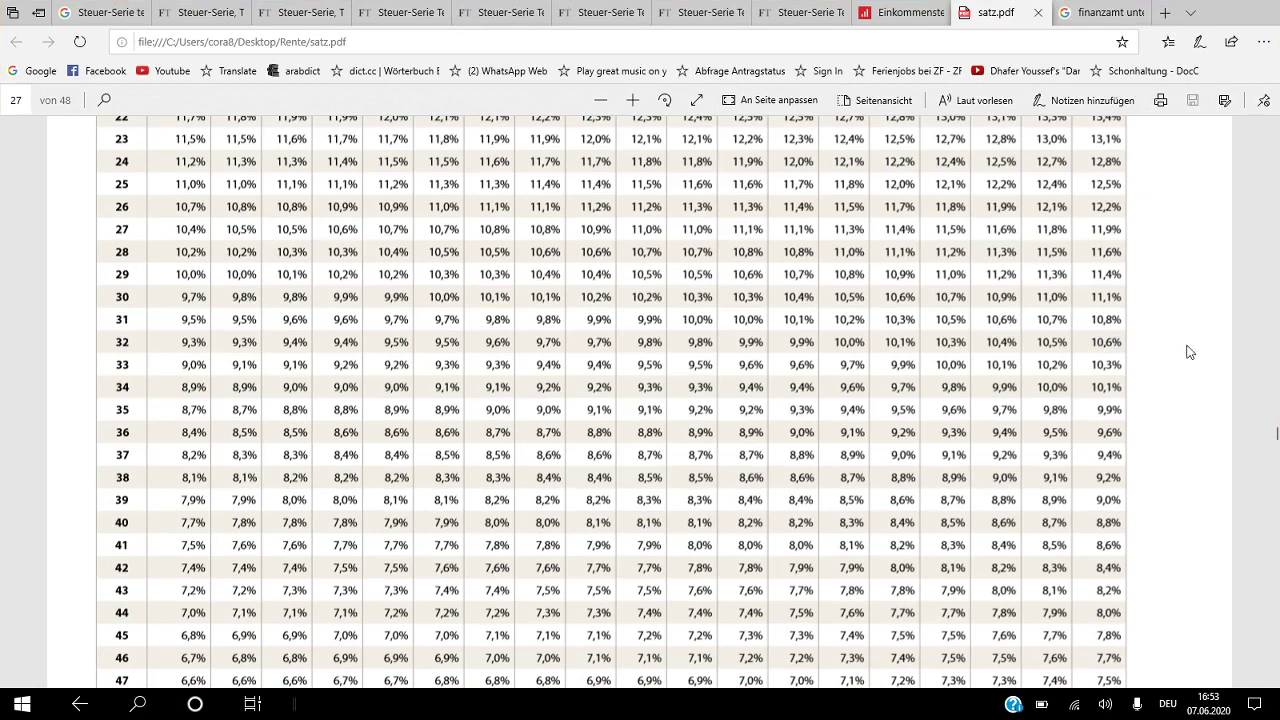
{"action": "key", "text": "alt+Tab"}
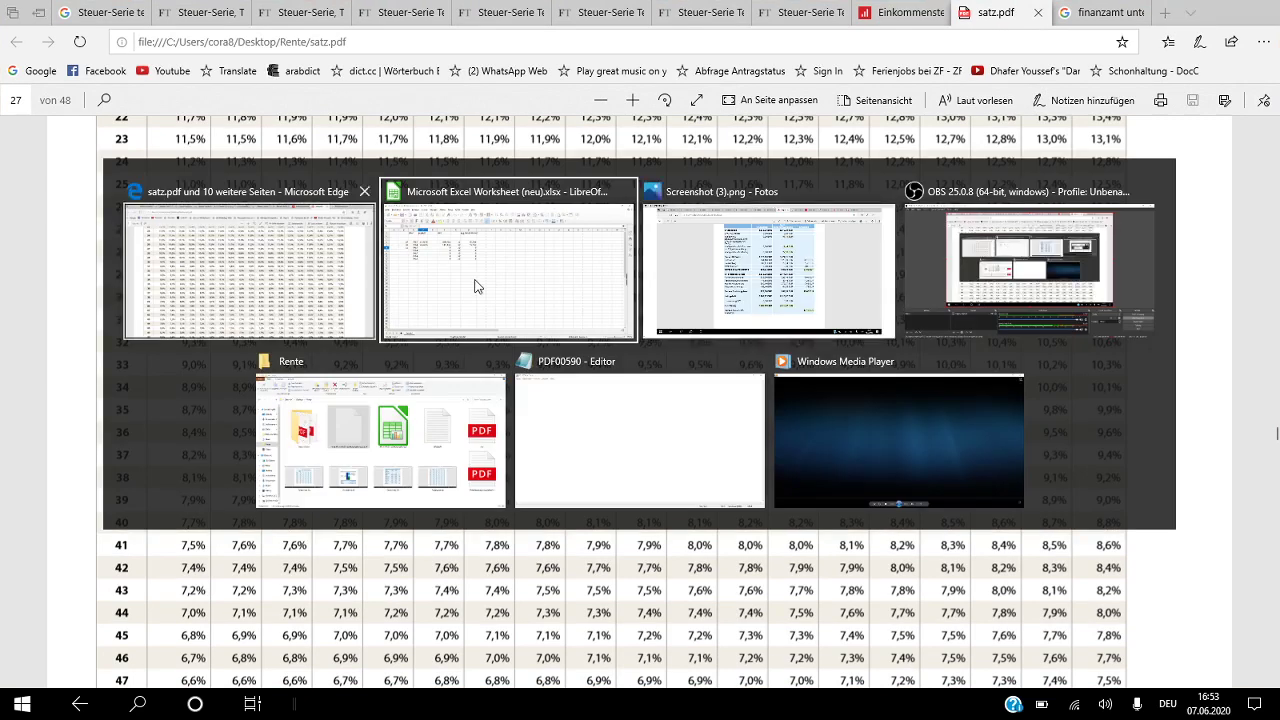
Step: Return to the LibreOffice Calc worksheet and enter 10,6% as the percentage in D6
{"action": "left_click", "coordinate": [476, 287]}
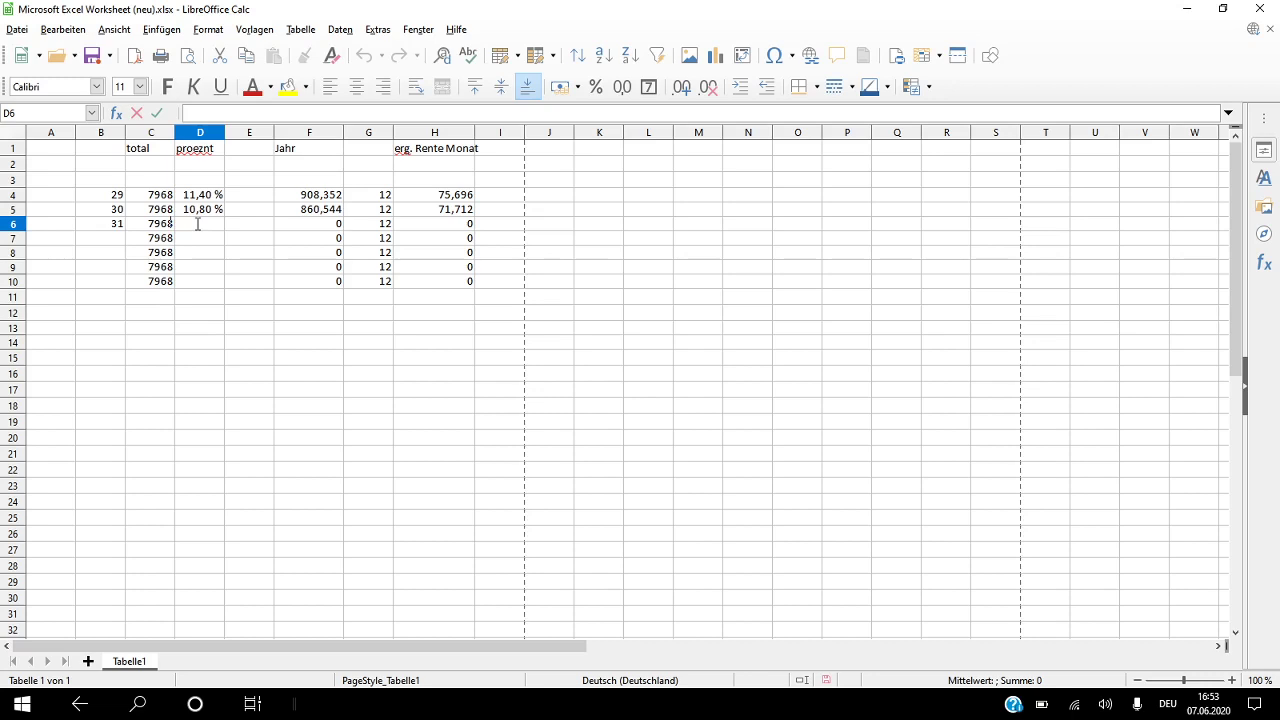
{"action": "type", "text": "10,6"}
{"action": "key", "text": "Return"}
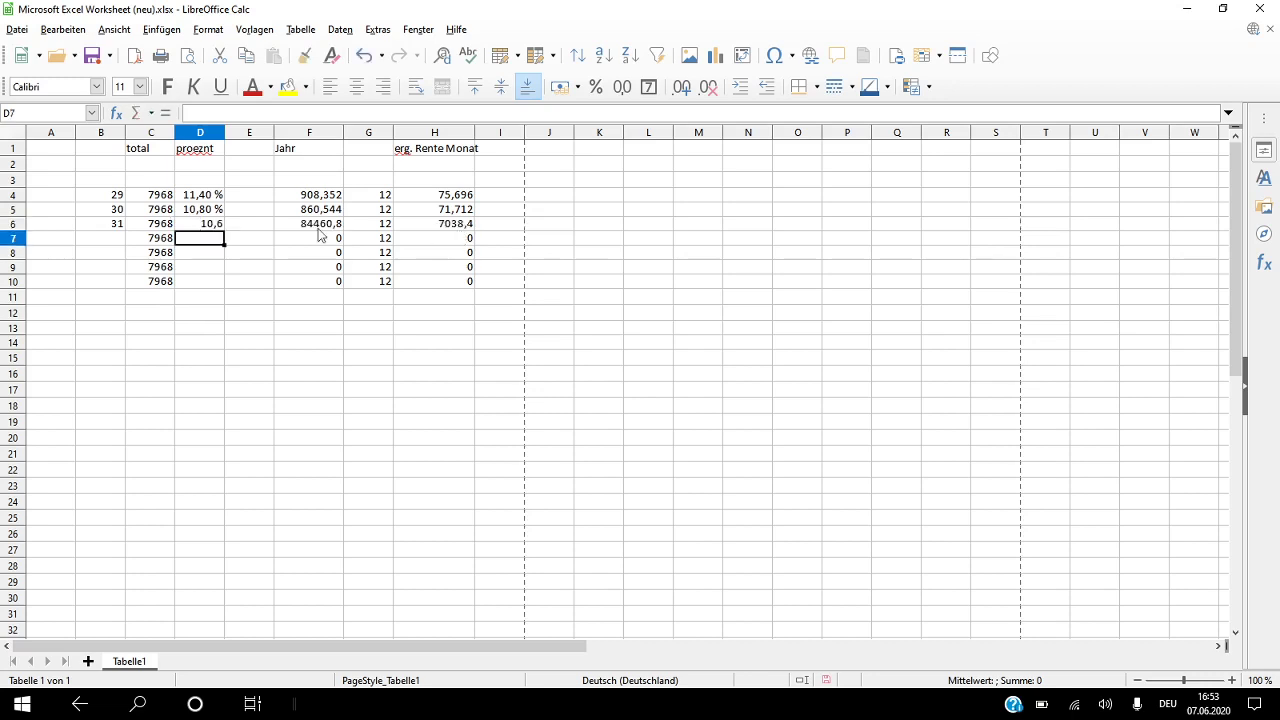
{"action": "double_click", "coordinate": [211, 223]}
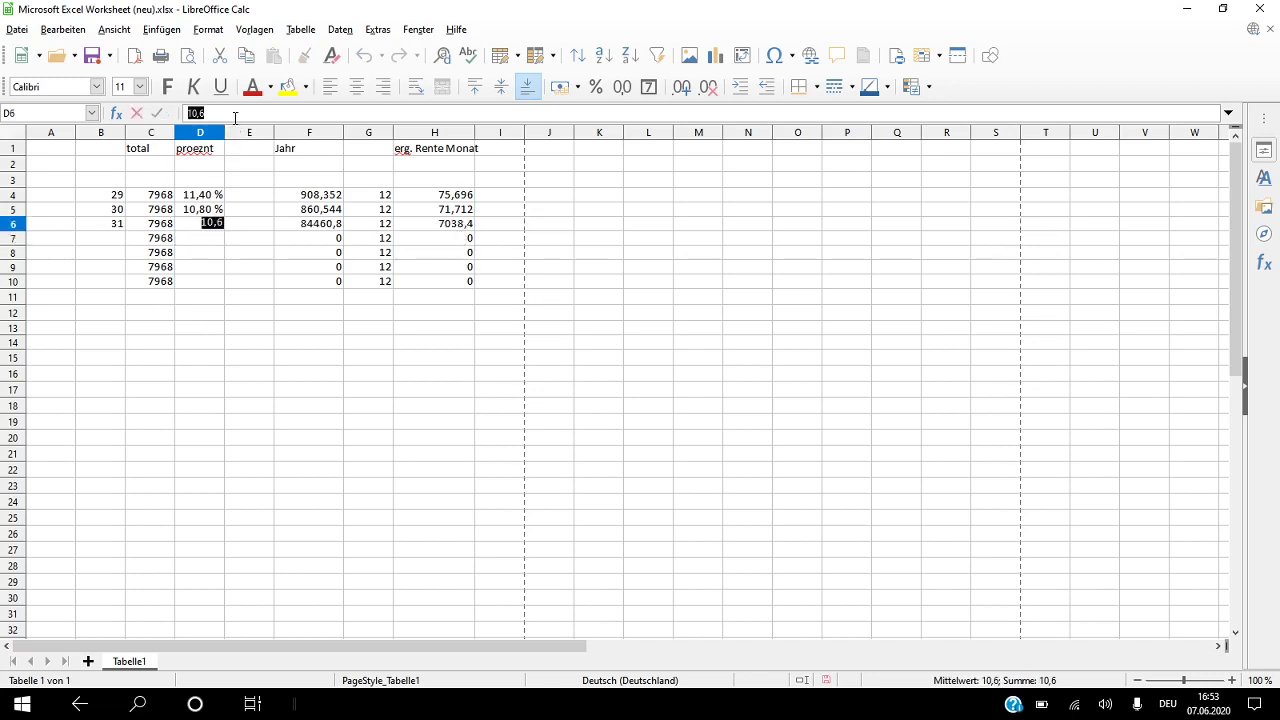
{"action": "left_click", "coordinate": [235, 118]}
{"action": "type", "text": "%"}
{"action": "key", "text": "Return"}
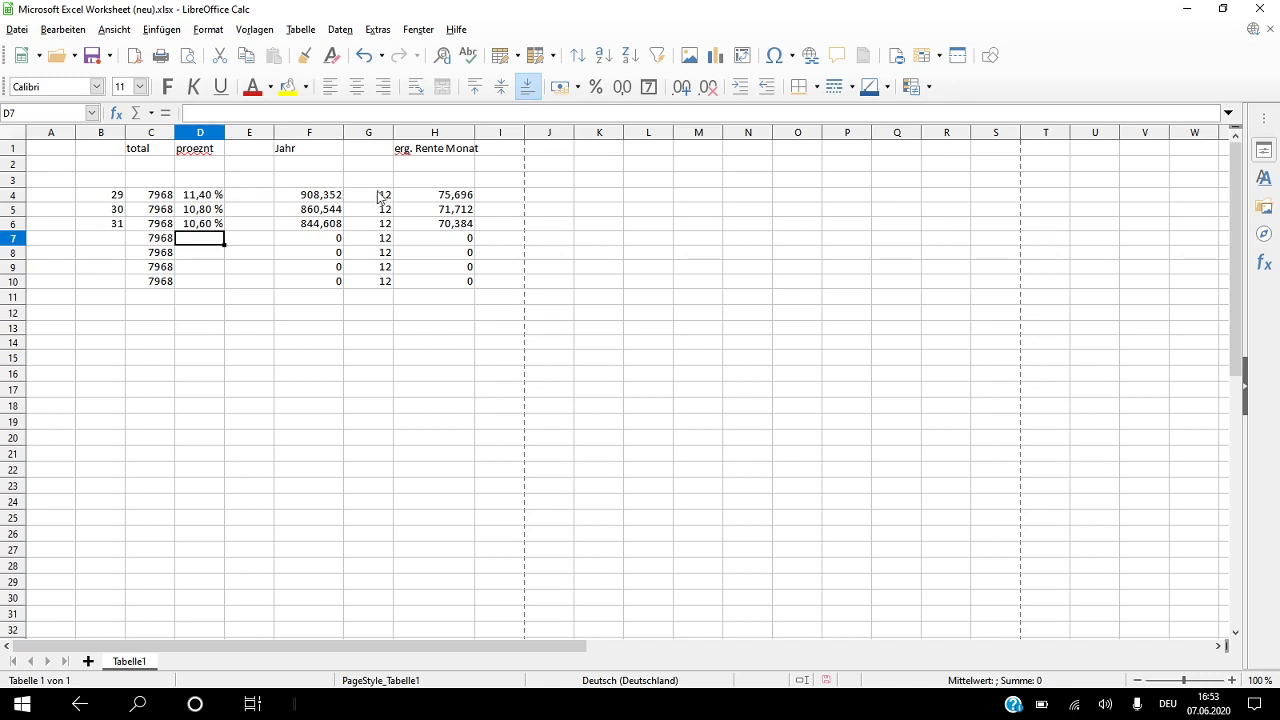
Step: Continue the age column by entering 32, 33, 34 and 35 in cells B7 to B10
{"action": "left_click", "coordinate": [455, 199]}
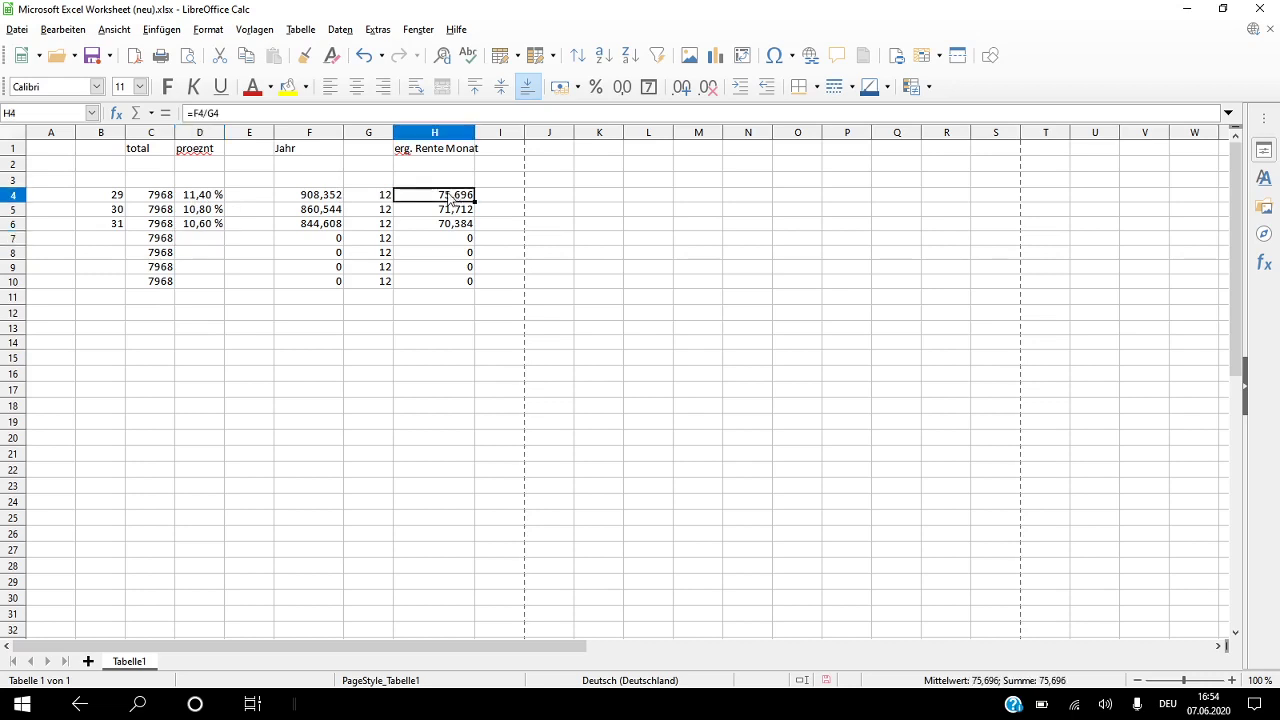
{"action": "double_click", "coordinate": [116, 238]}
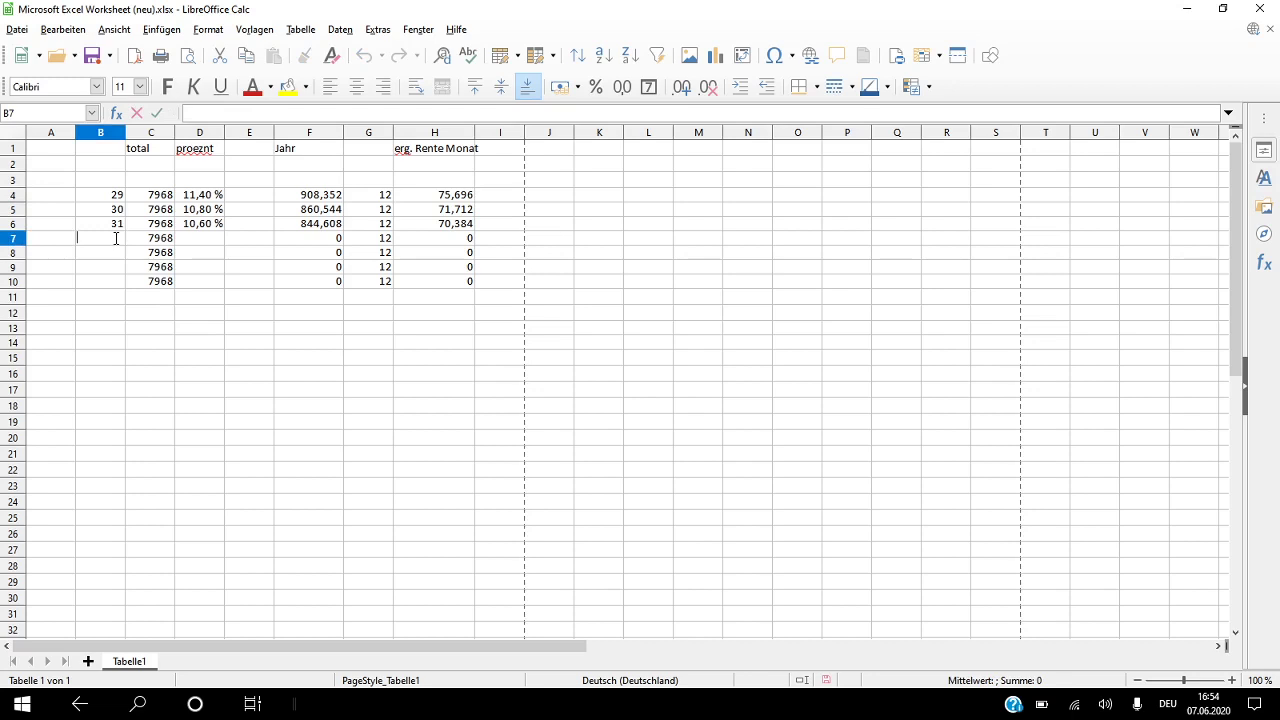
{"action": "type", "text": "32"}
{"action": "key", "text": "Return"}
{"action": "type", "text": "33"}
{"action": "key", "text": "Return"}
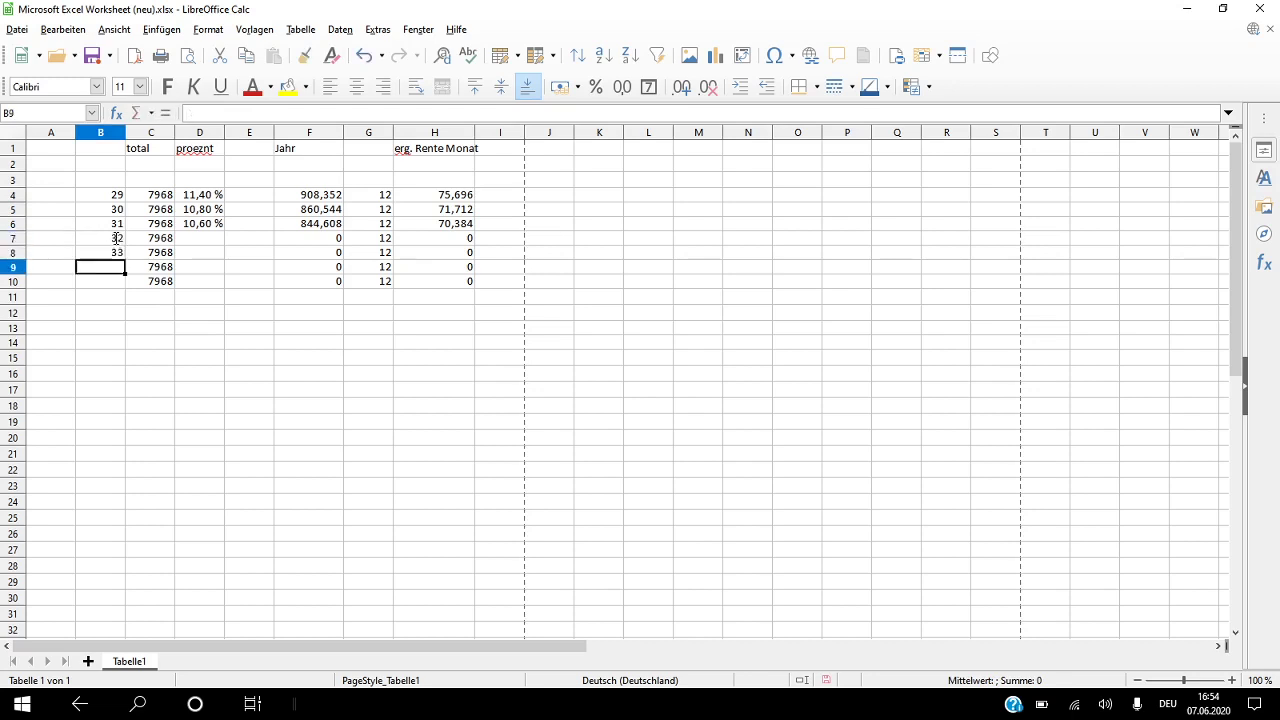
{"action": "type", "text": "343"}
{"action": "key", "text": "Return"}
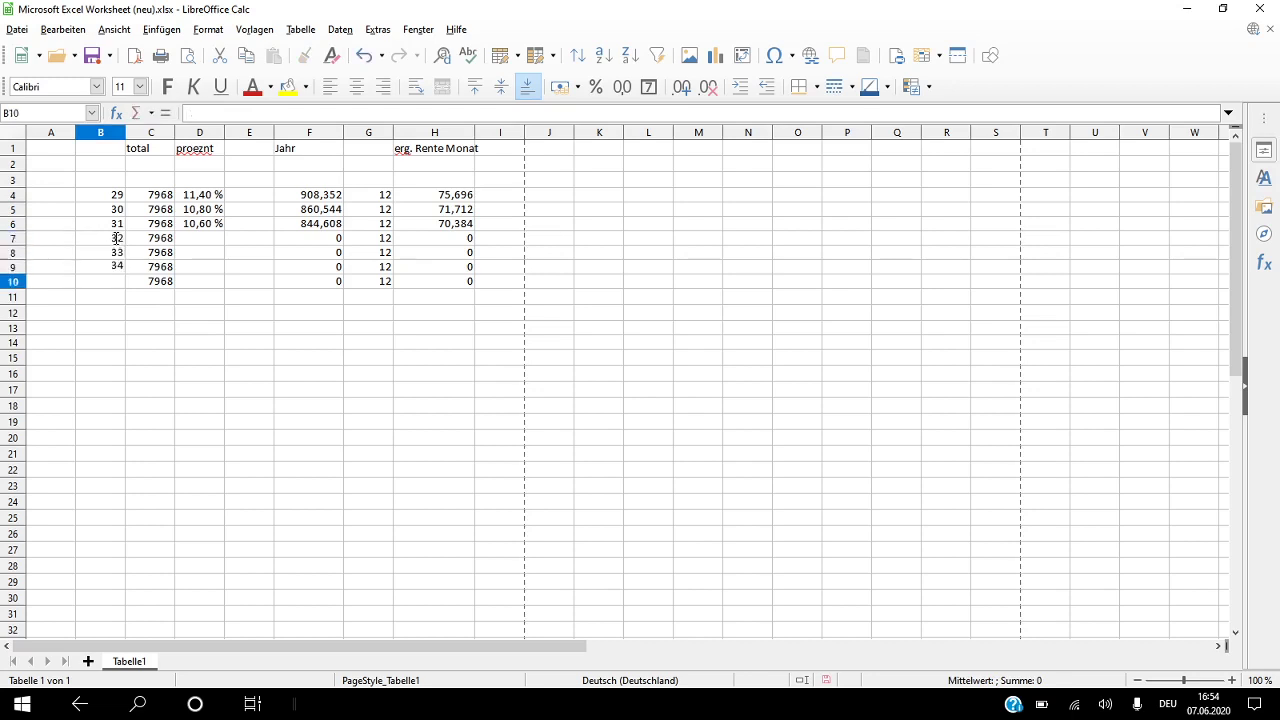
{"action": "type", "text": "35"}
{"action": "key", "text": "Return"}
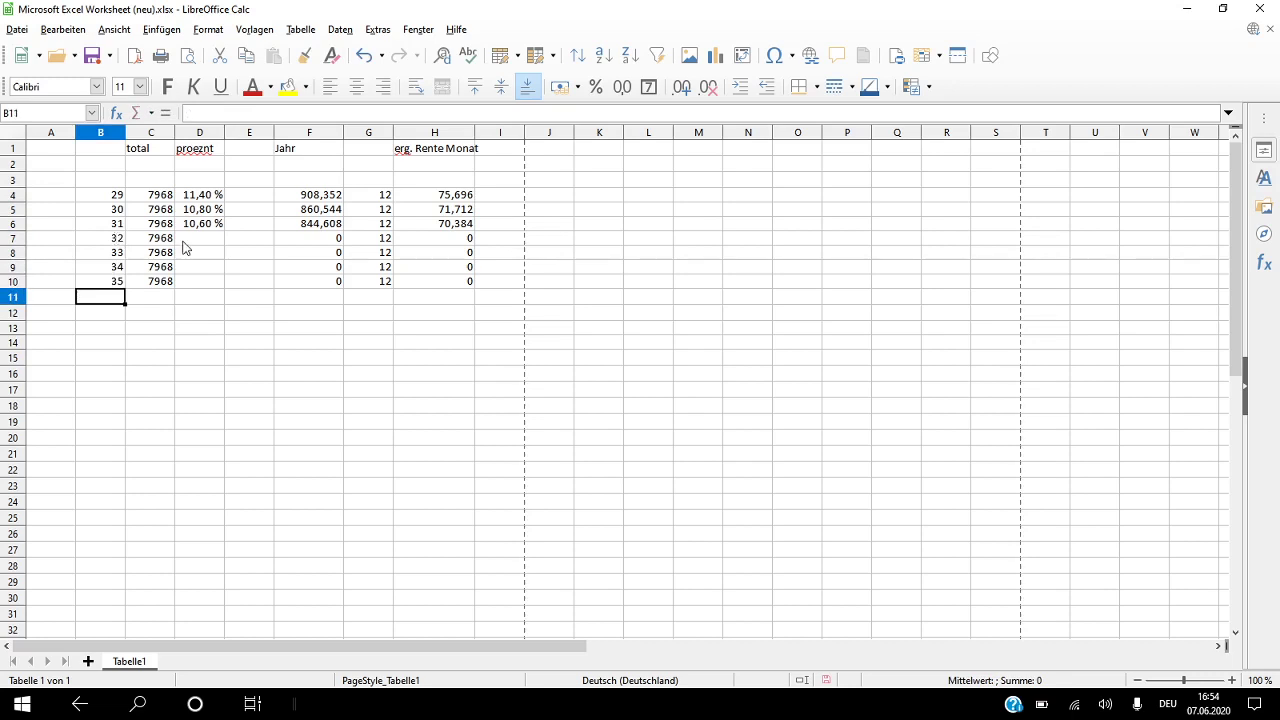
Step: Review the yearly contribution totals in column C, row by row
{"action": "left_click", "coordinate": [164, 196]}
{"action": "left_click", "coordinate": [158, 211]}
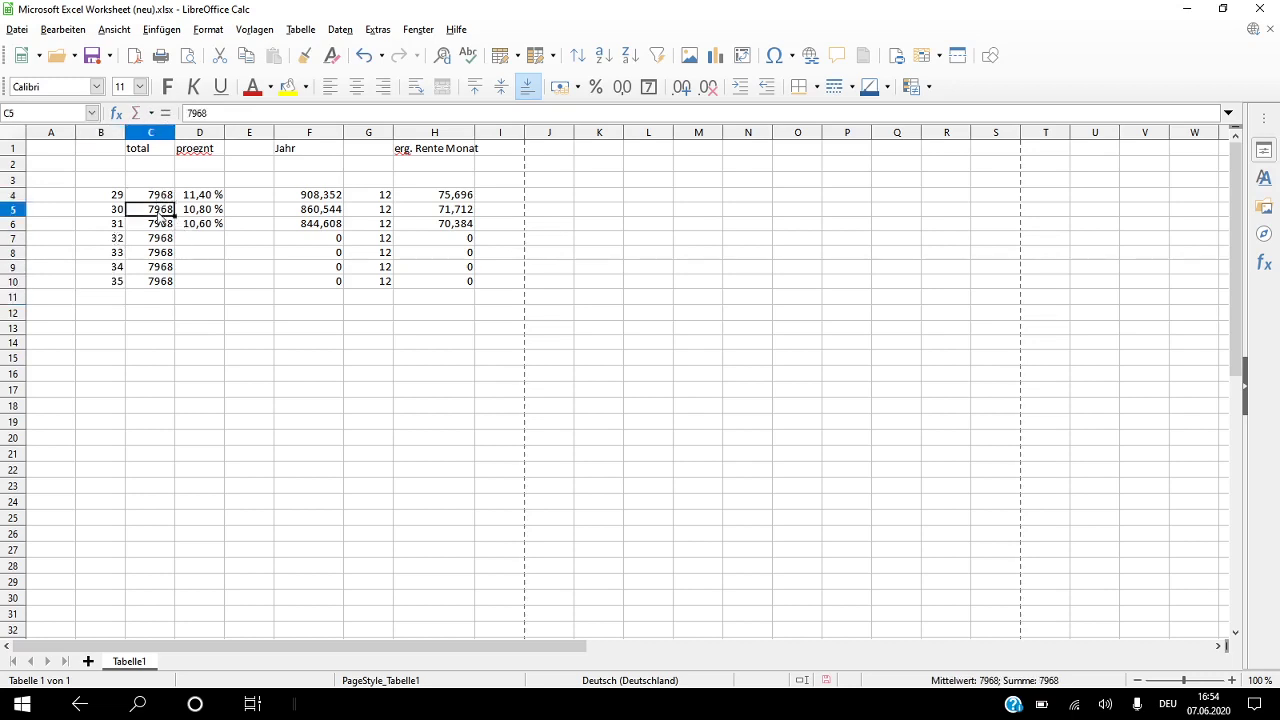
{"action": "key", "text": "Down"}
{"action": "key", "text": "Down"}
{"action": "key", "text": "Down"}
{"action": "key", "text": "Down"}
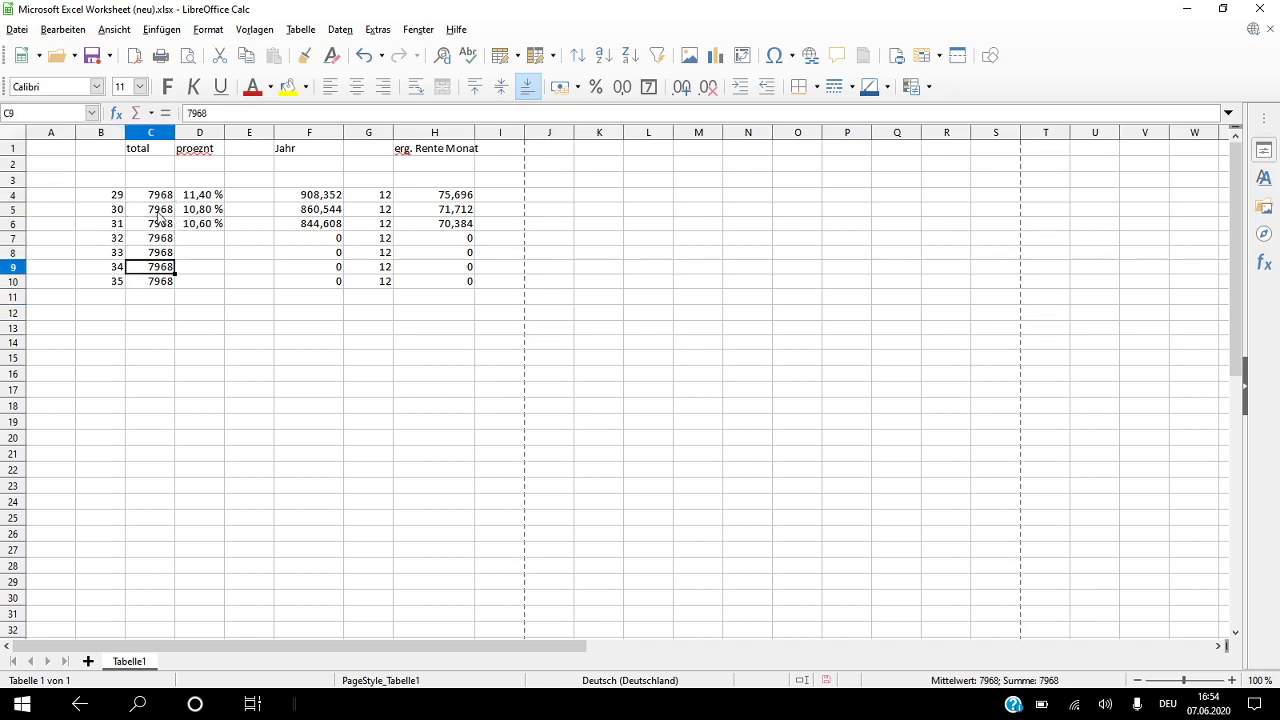
{"action": "key", "text": "Up"}
{"action": "key", "text": "Up"}
{"action": "key", "text": "Up"}
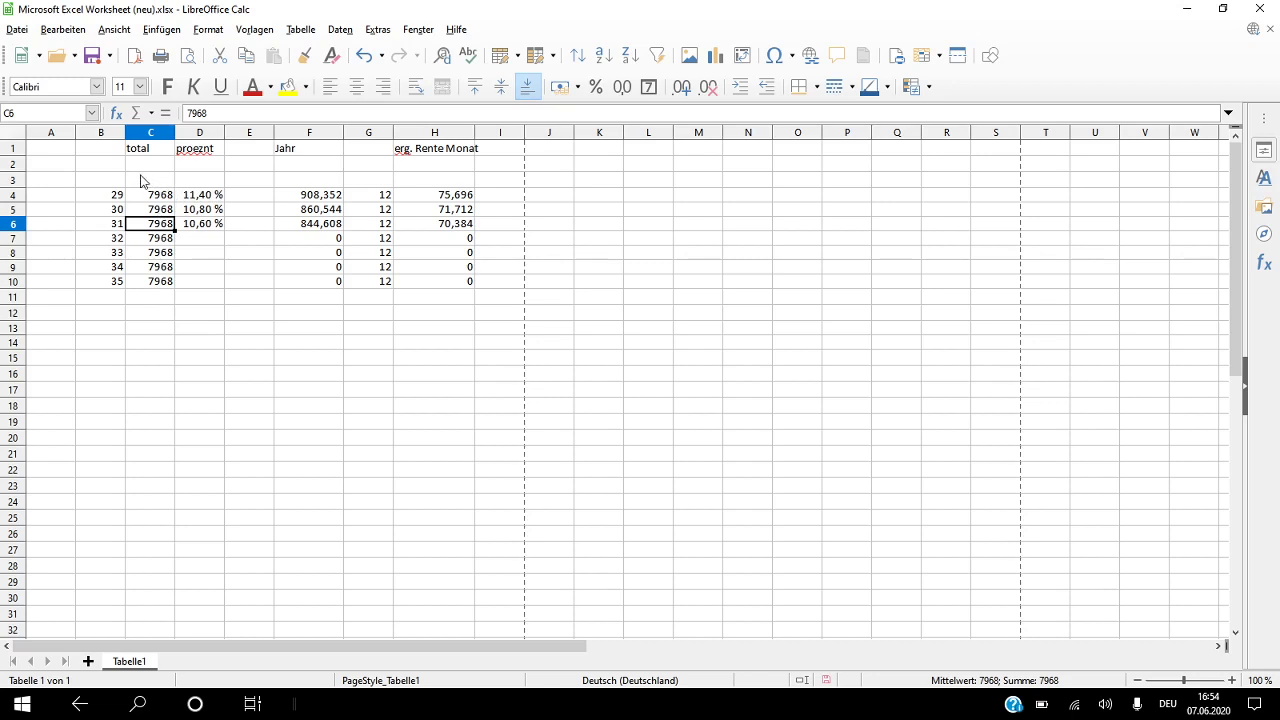
Step: Examine the monthly pension formula in H4 and go through the results below it down to H10
{"action": "left_click", "coordinate": [449, 196]}
{"action": "double_click", "coordinate": [449, 196]}
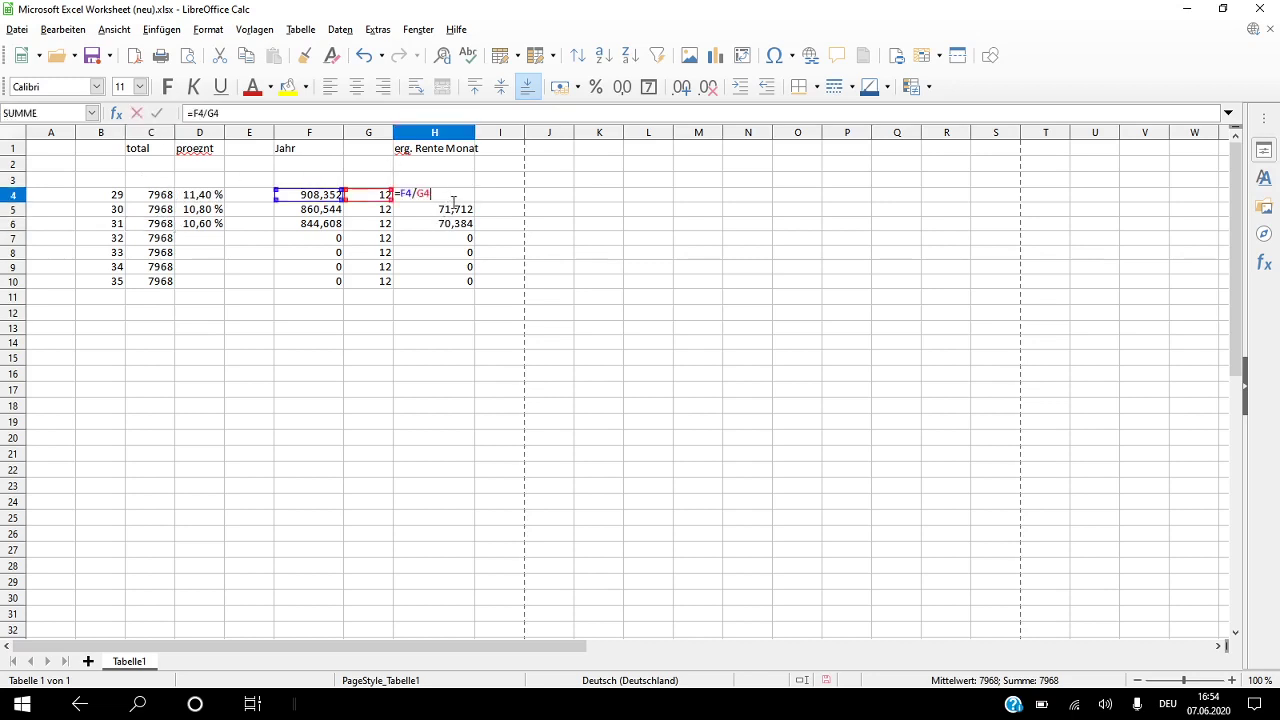
{"action": "key", "text": "Escape"}
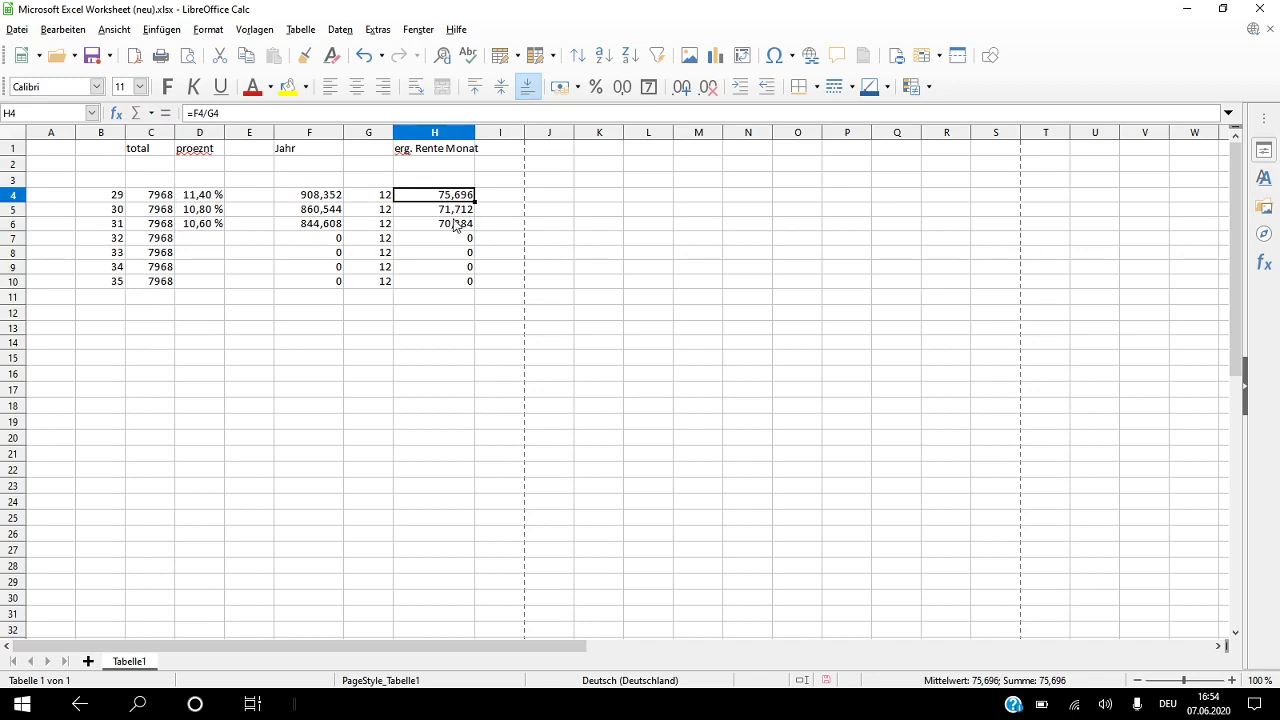
{"action": "key", "text": "Down"}
{"action": "key", "text": "Down"}
{"action": "key", "text": "Down"}
{"action": "key", "text": "Down"}
{"action": "key", "text": "Down"}
{"action": "key", "text": "Down"}
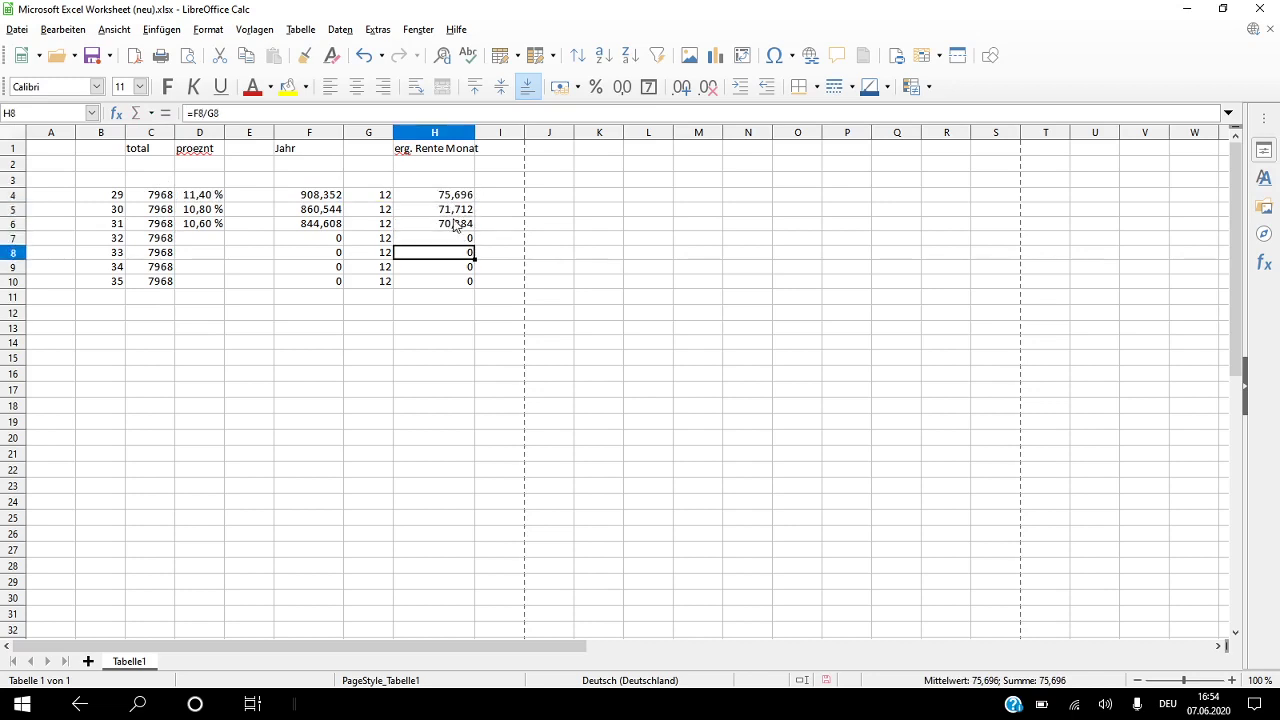
Step: Switch to satz.pdf in Microsoft Edge, read the notes below the percentage table, and return to the LibreOffice Calc worksheet
{"action": "key", "text": "alt+Tab"}
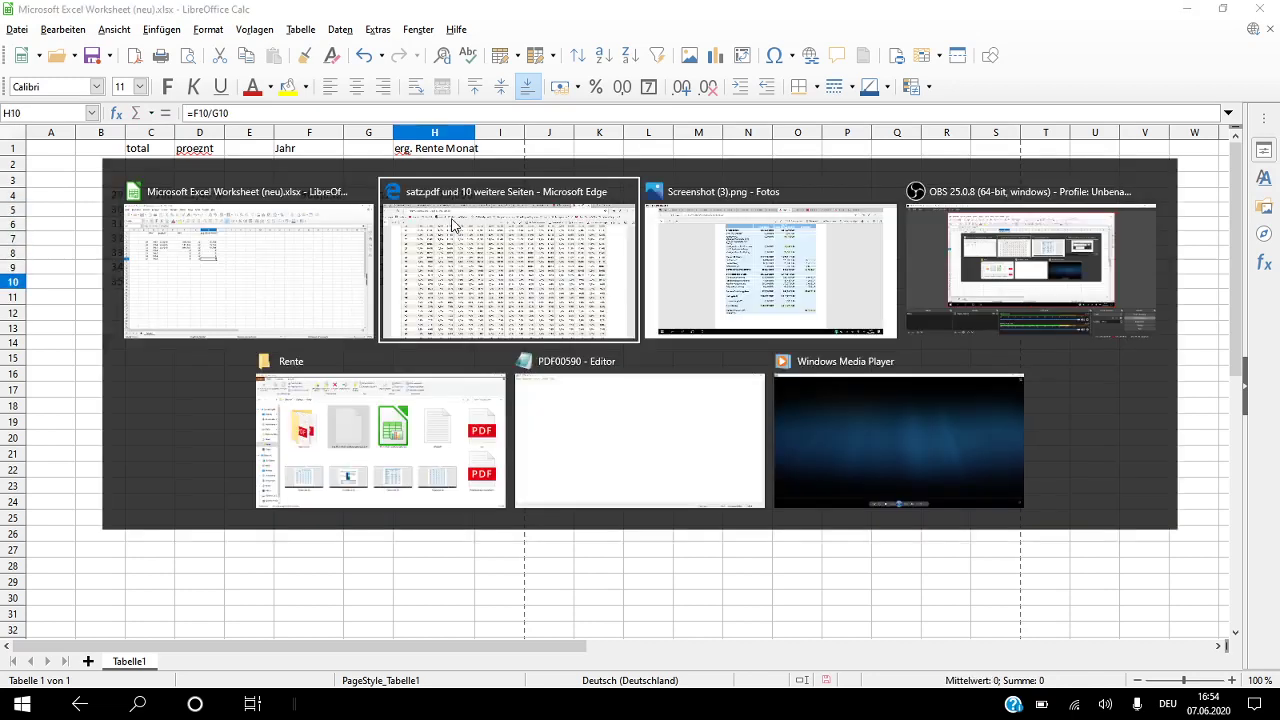
{"action": "left_click", "coordinate": [456, 312]}
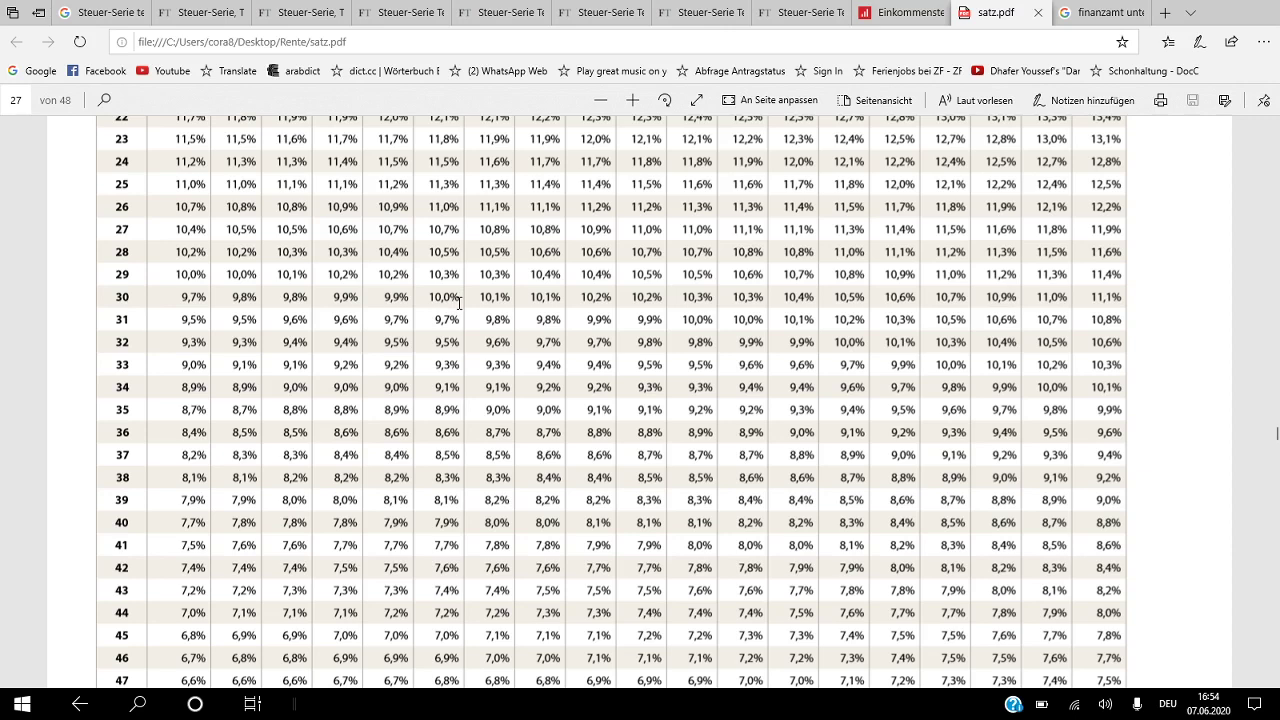
{"action": "scroll", "coordinate": [459, 302], "scroll_direction": "down", "scroll_amount": 3}
{"action": "scroll", "coordinate": [447, 327], "scroll_direction": "down", "scroll_amount": 3}
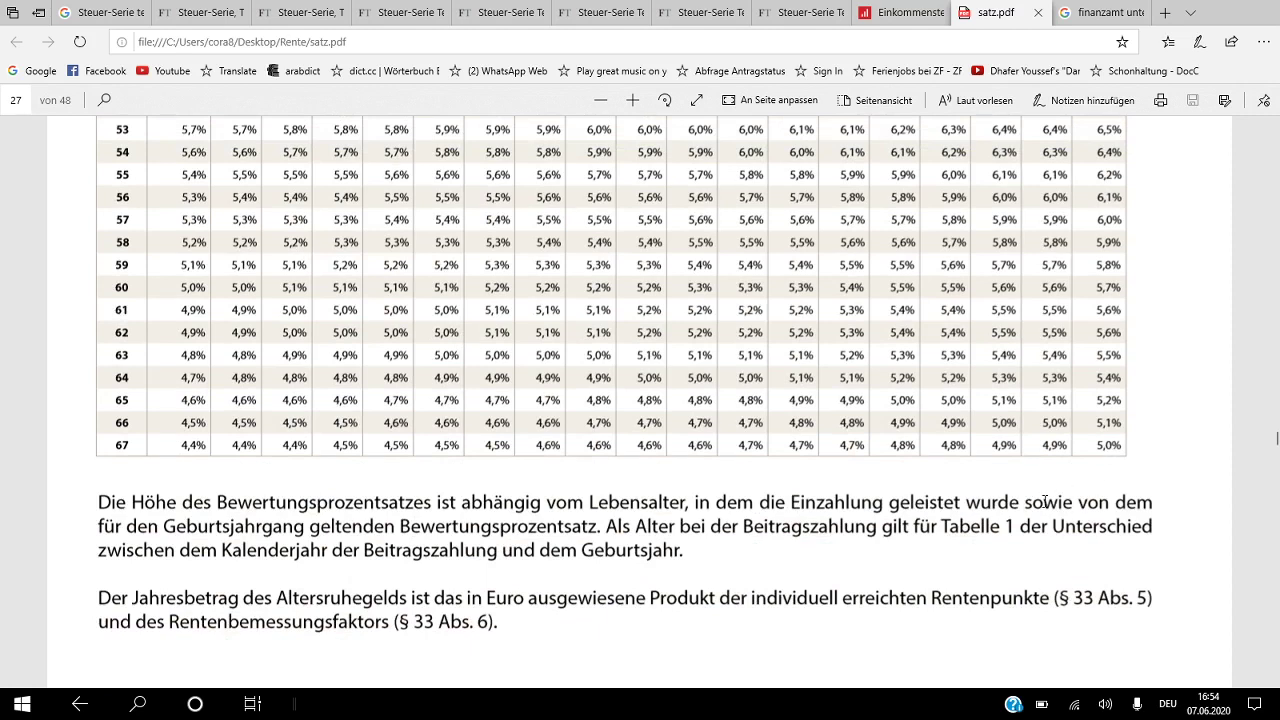
{"action": "key", "text": "alt+Tab"}
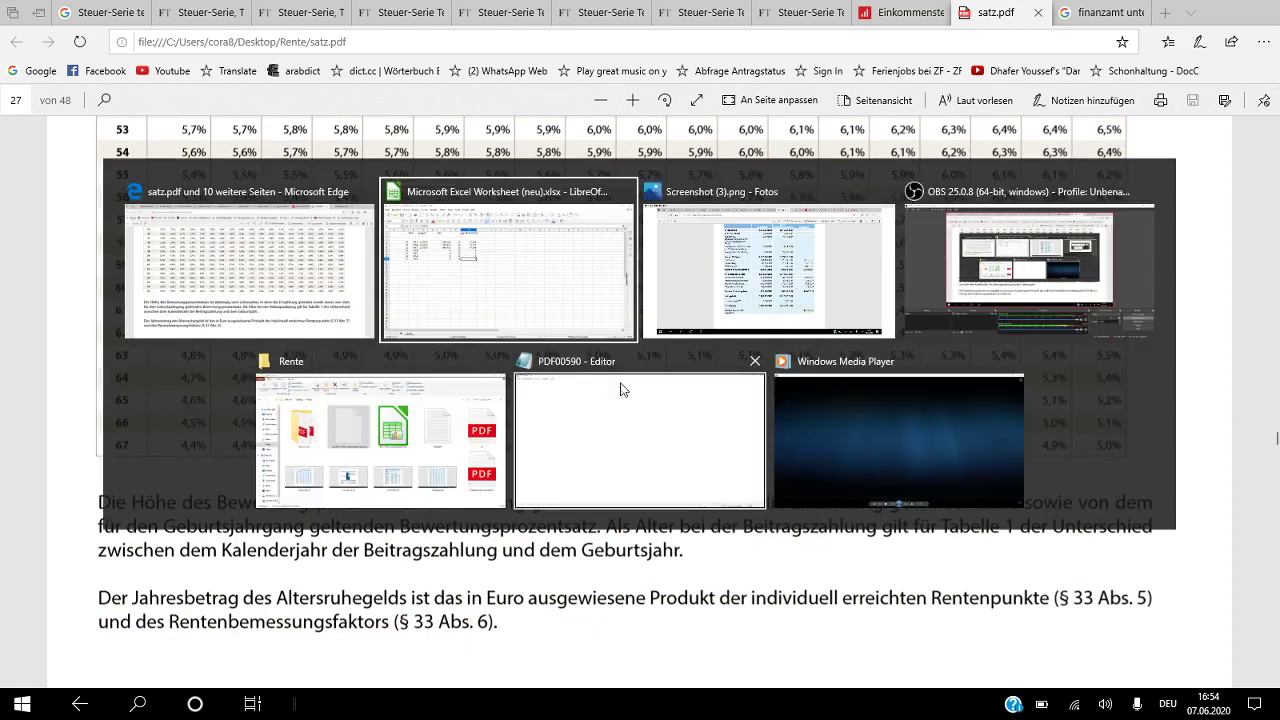
{"action": "left_click", "coordinate": [518, 302]}
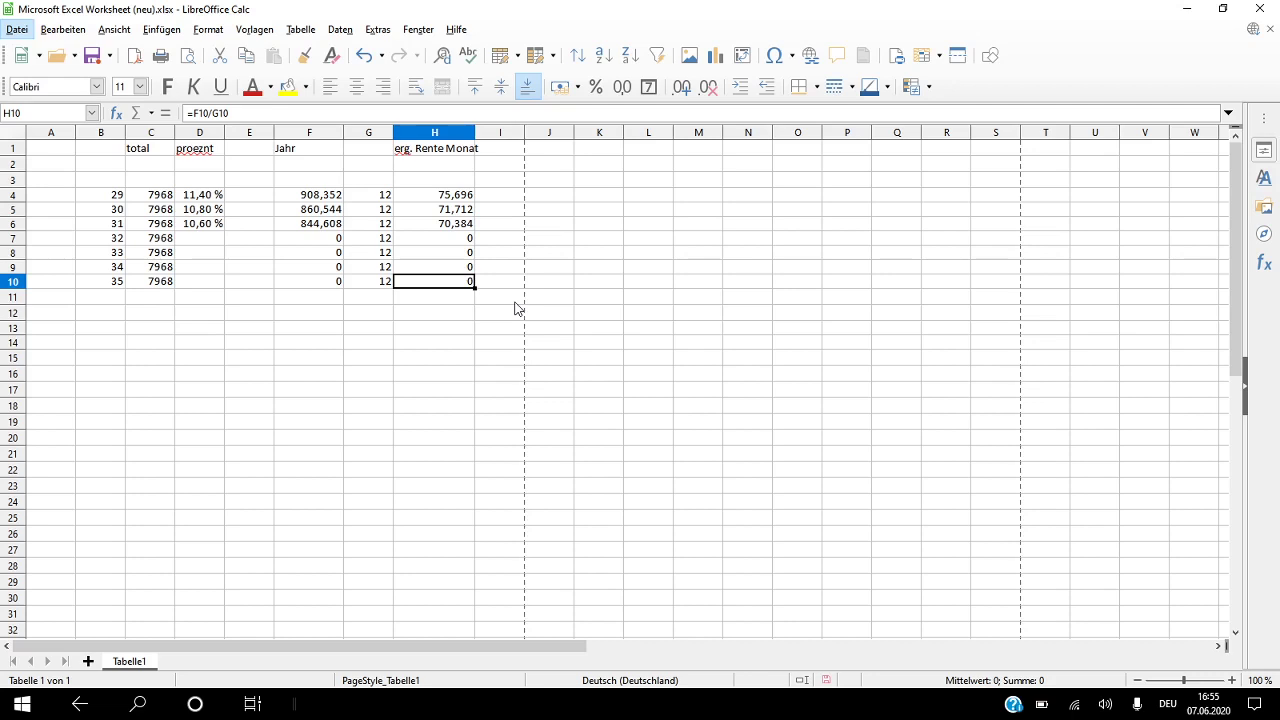
Step: Switch to Screenshot (3).png in Fotos to review the salary comparison before and after Entgeltumwandlung
{"action": "key", "text": "Escape"}
{"action": "key", "text": "alt+Tab"}
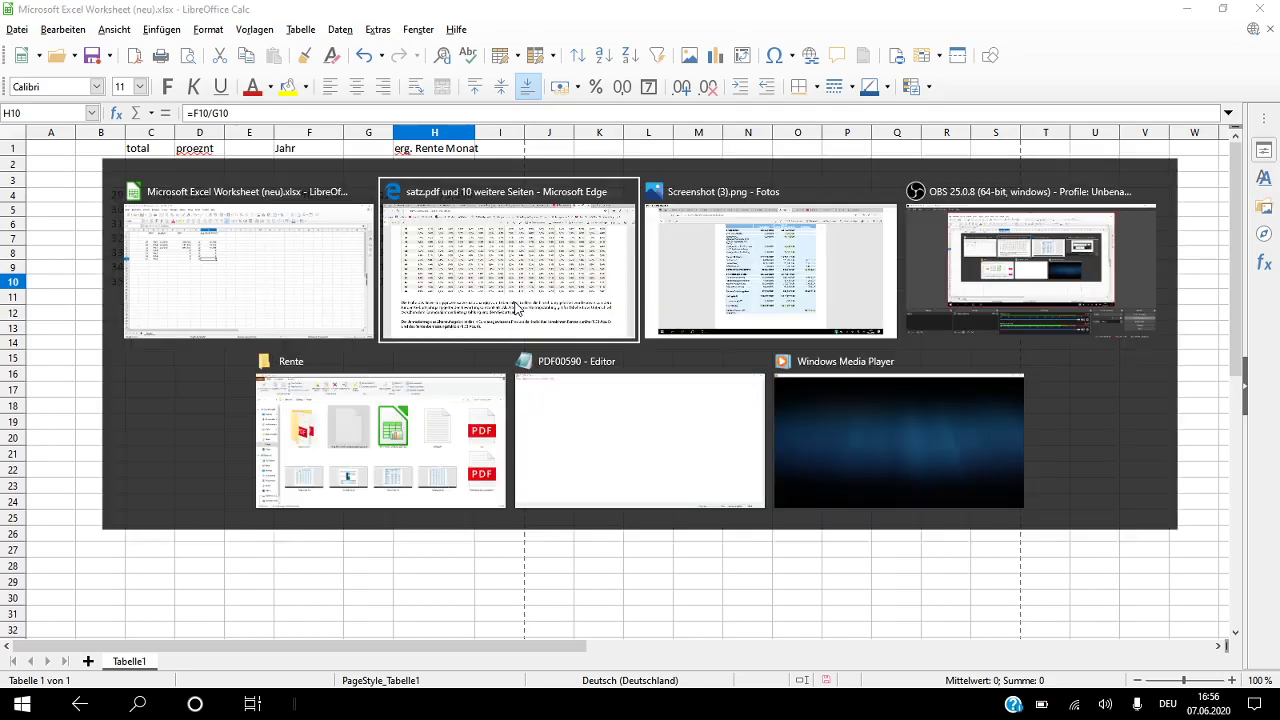
{"action": "left_click", "coordinate": [771, 263]}
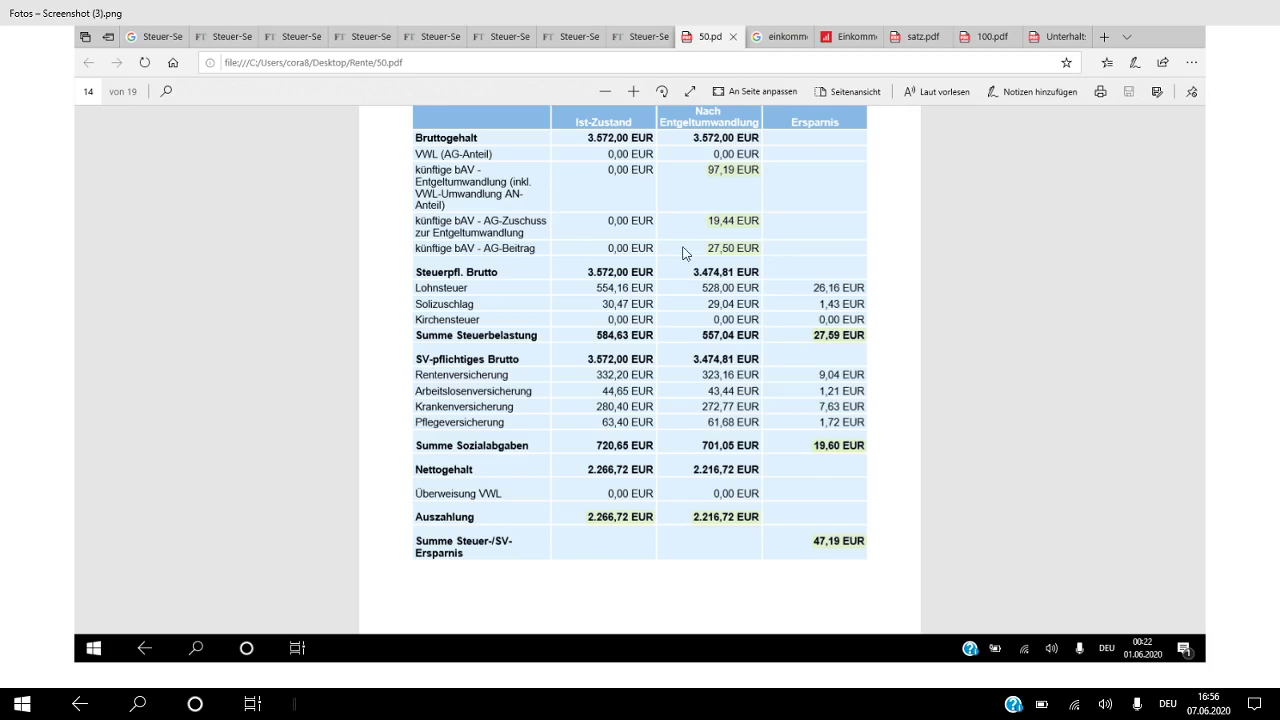
Step: Examine the bAV contribution, tax and social security rows of the salary comparison in Screenshot (3).png up close
{"action": "scroll", "coordinate": [726, 260], "scroll_direction": "up", "scroll_amount": 3}
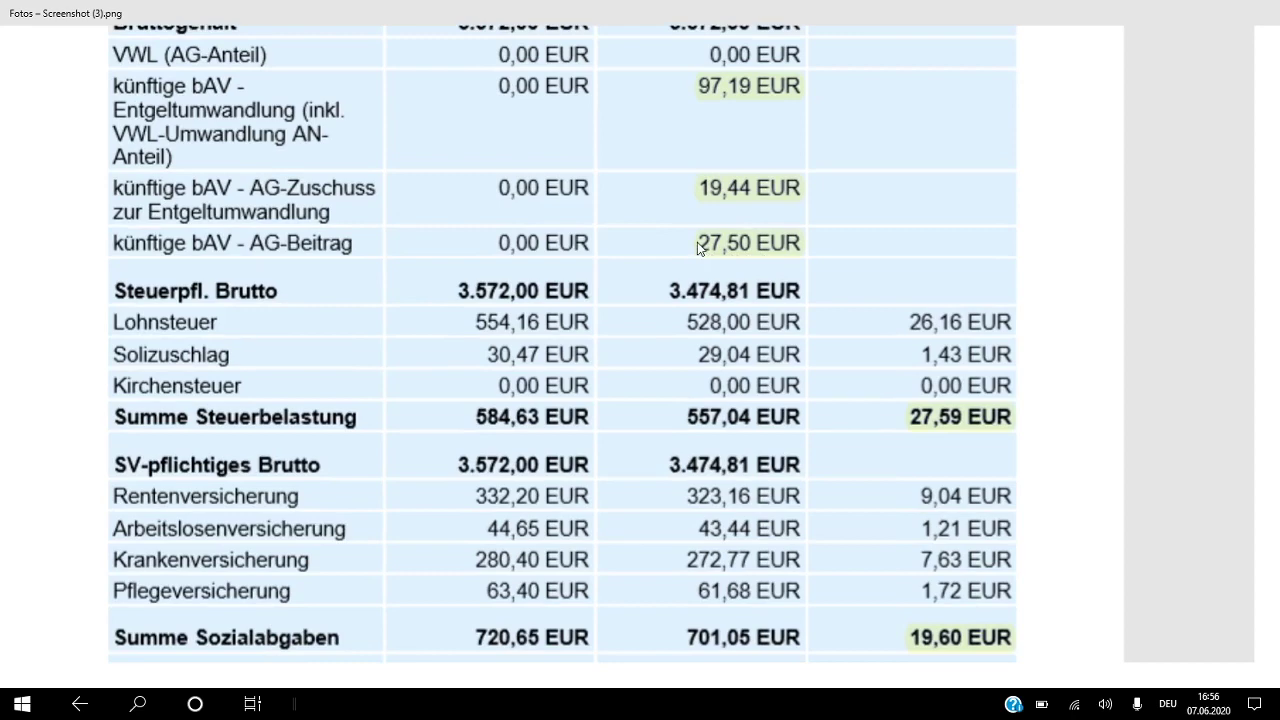
{"action": "scroll", "coordinate": [700, 250], "scroll_direction": "down", "scroll_amount": 3}
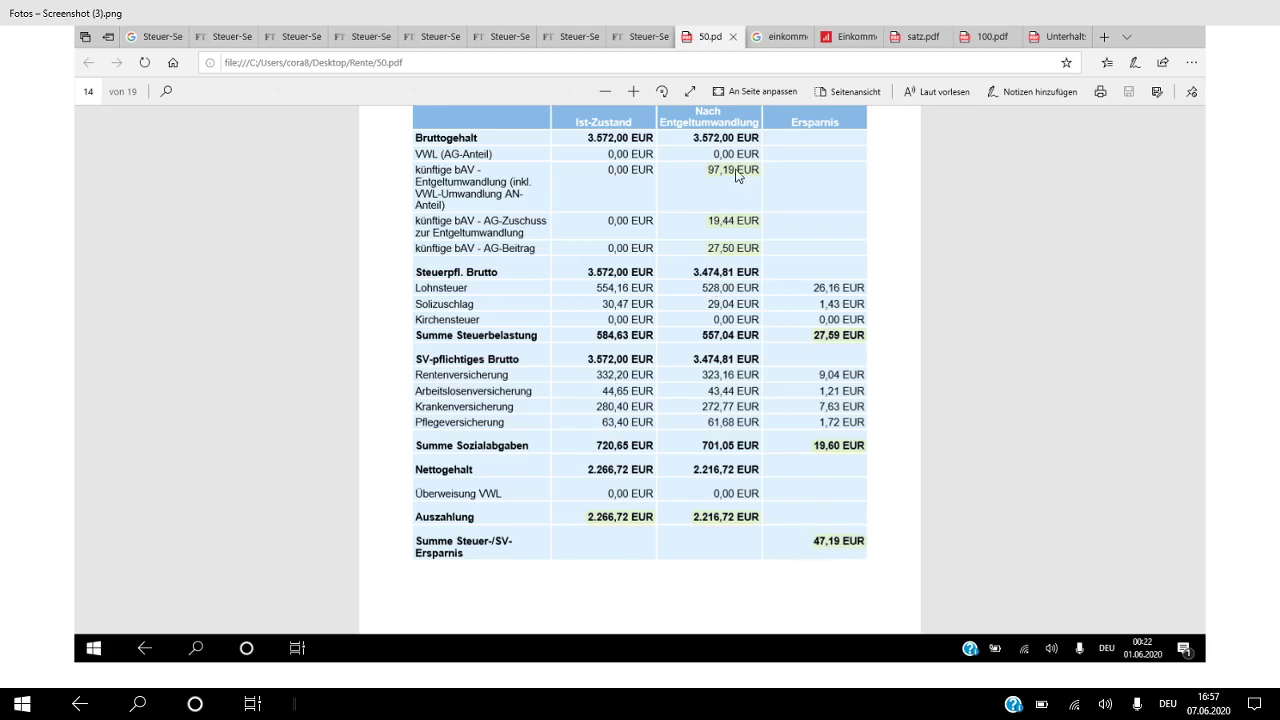
{"action": "scroll", "coordinate": [736, 223], "scroll_direction": "up", "scroll_amount": 3}
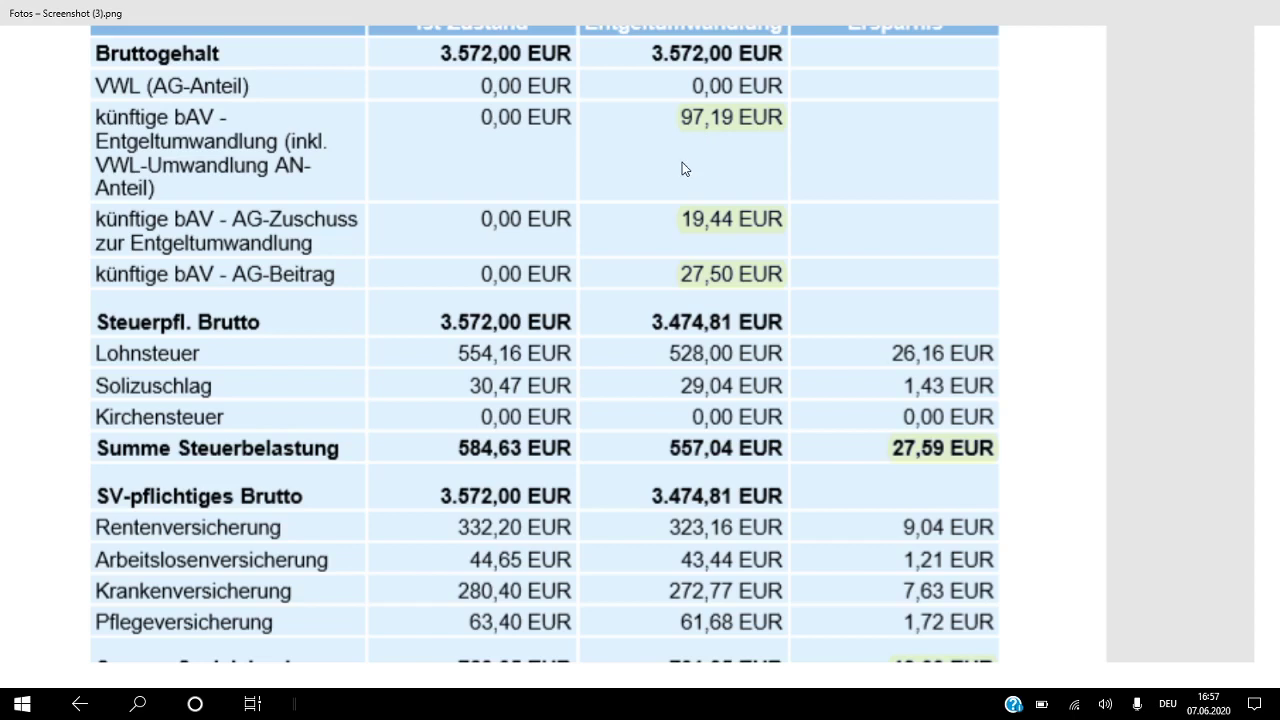
{"action": "scroll", "coordinate": [682, 165], "scroll_direction": "down", "scroll_amount": 3}
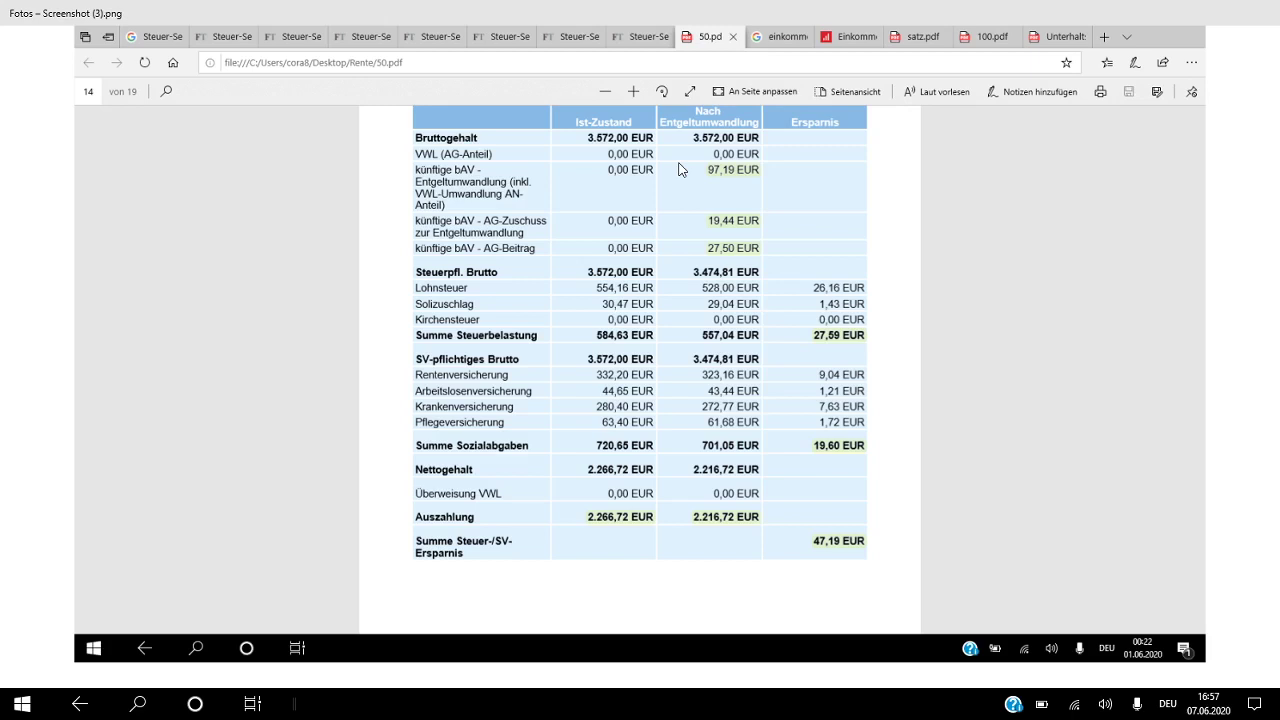
Step: Read the surrender value table in Screenshot (4).png up close and check it against the salary comparison in Screenshot (3).png
{"action": "key", "text": "Right"}
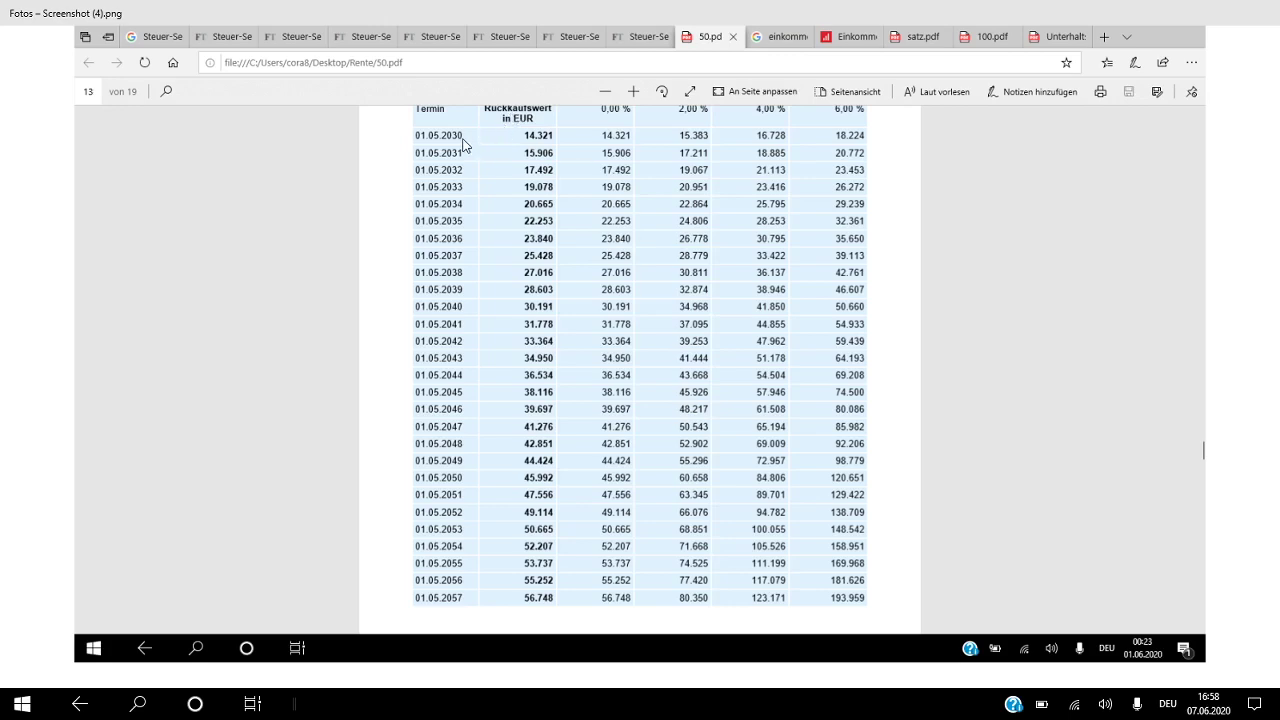
{"action": "scroll", "coordinate": [466, 140], "scroll_direction": "up", "scroll_amount": 3}
{"action": "scroll", "coordinate": [465, 178], "scroll_direction": "down", "scroll_amount": 3}
{"action": "key", "text": "Left"}
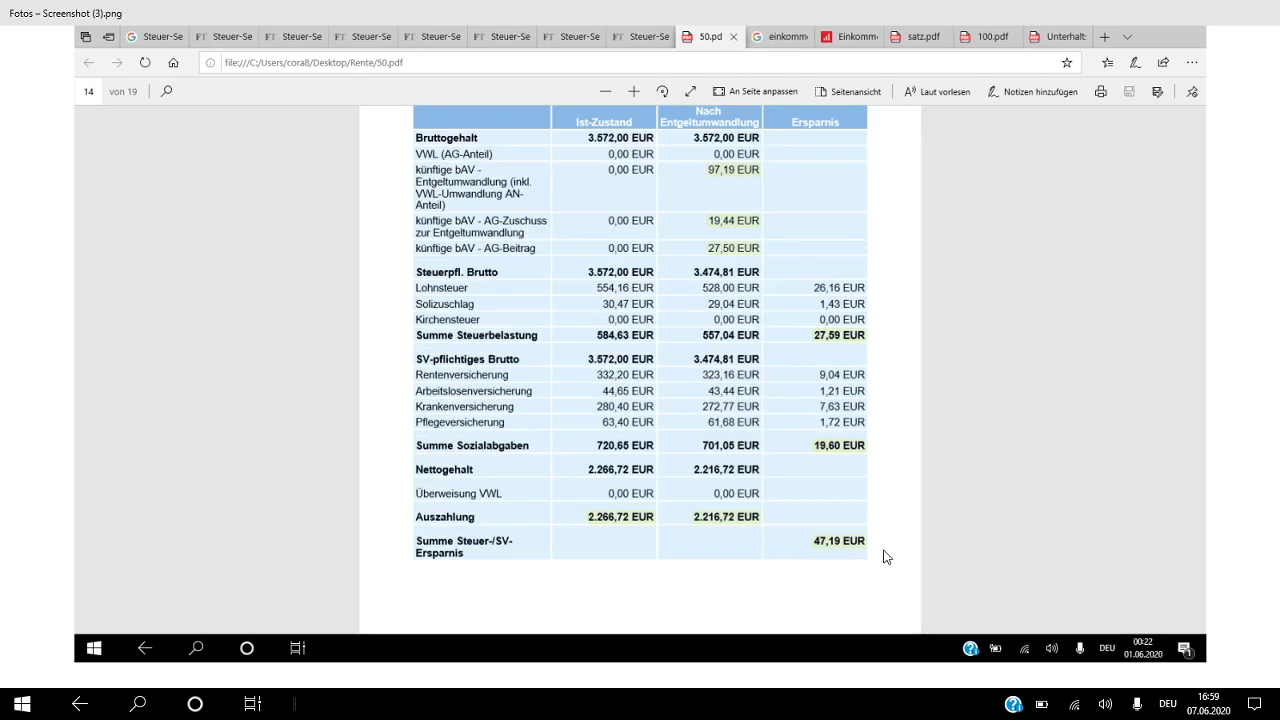
{"action": "key", "text": "Right"}
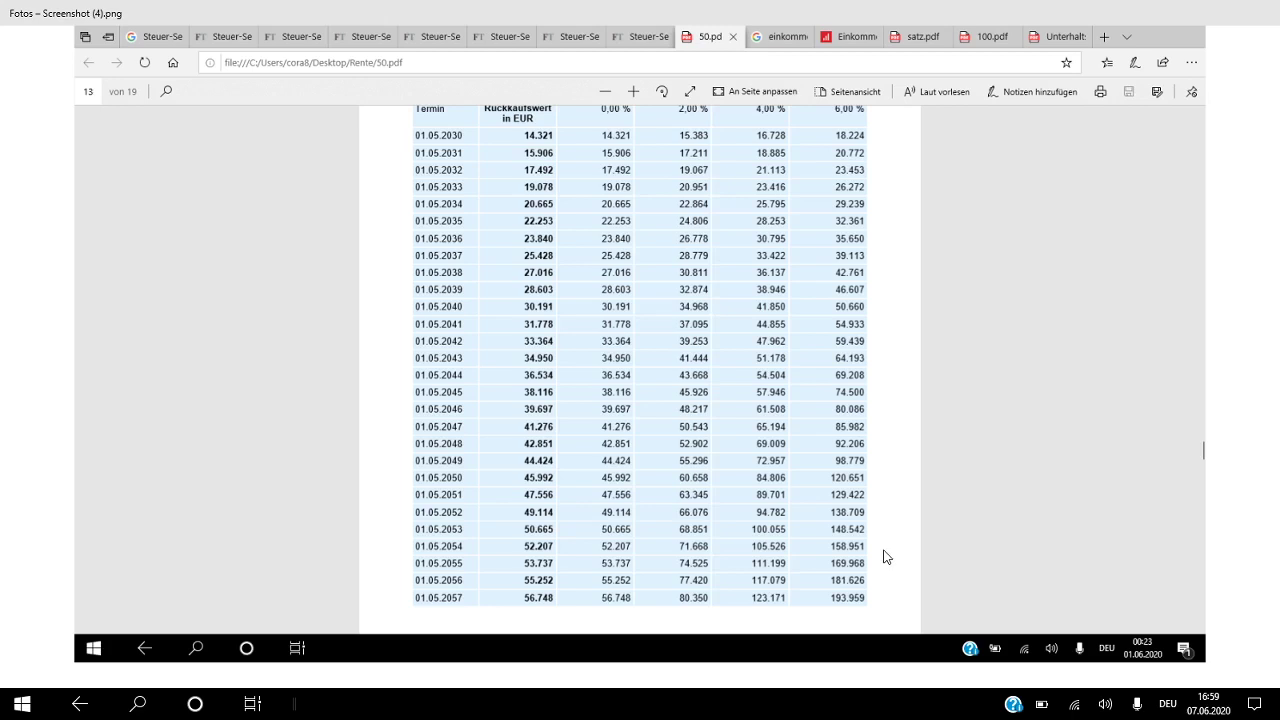
Step: Go back through the Direktversicherung images to the guaranteed premium-free monthly pension table in Screenshot (1).png
{"action": "key", "text": "Left"}
{"action": "key", "text": "Left"}
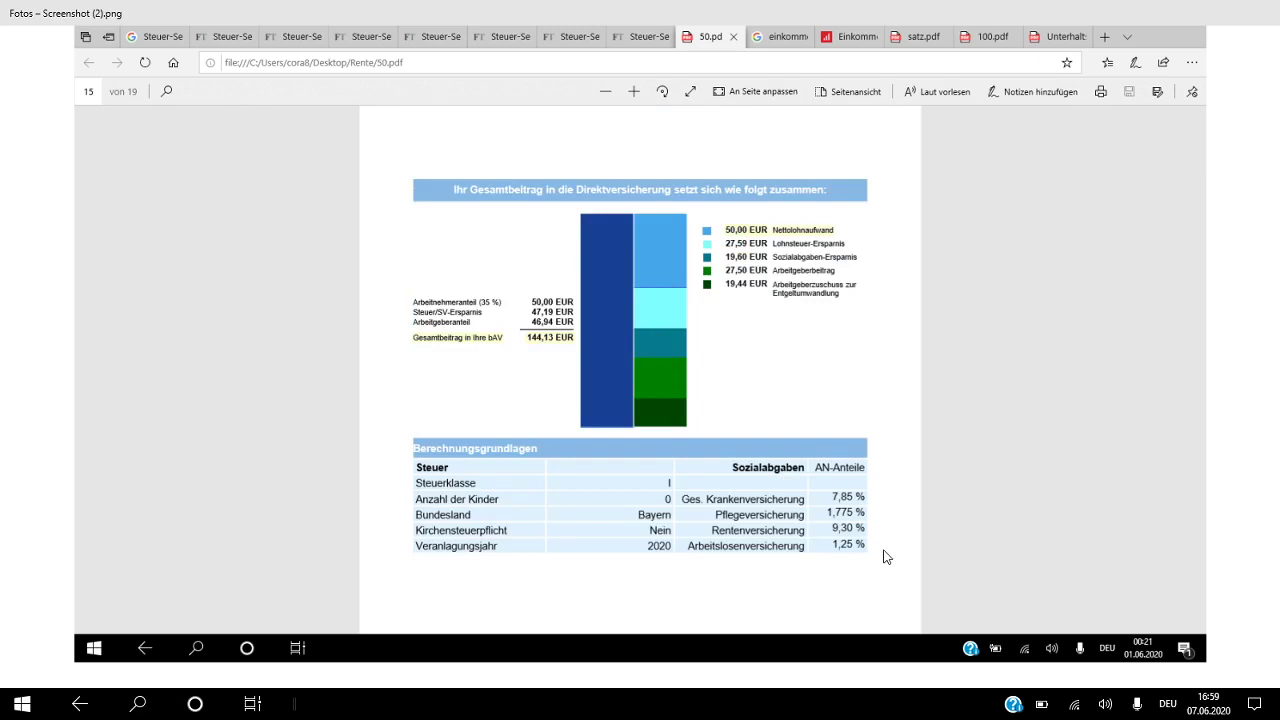
{"action": "key", "text": "Left"}
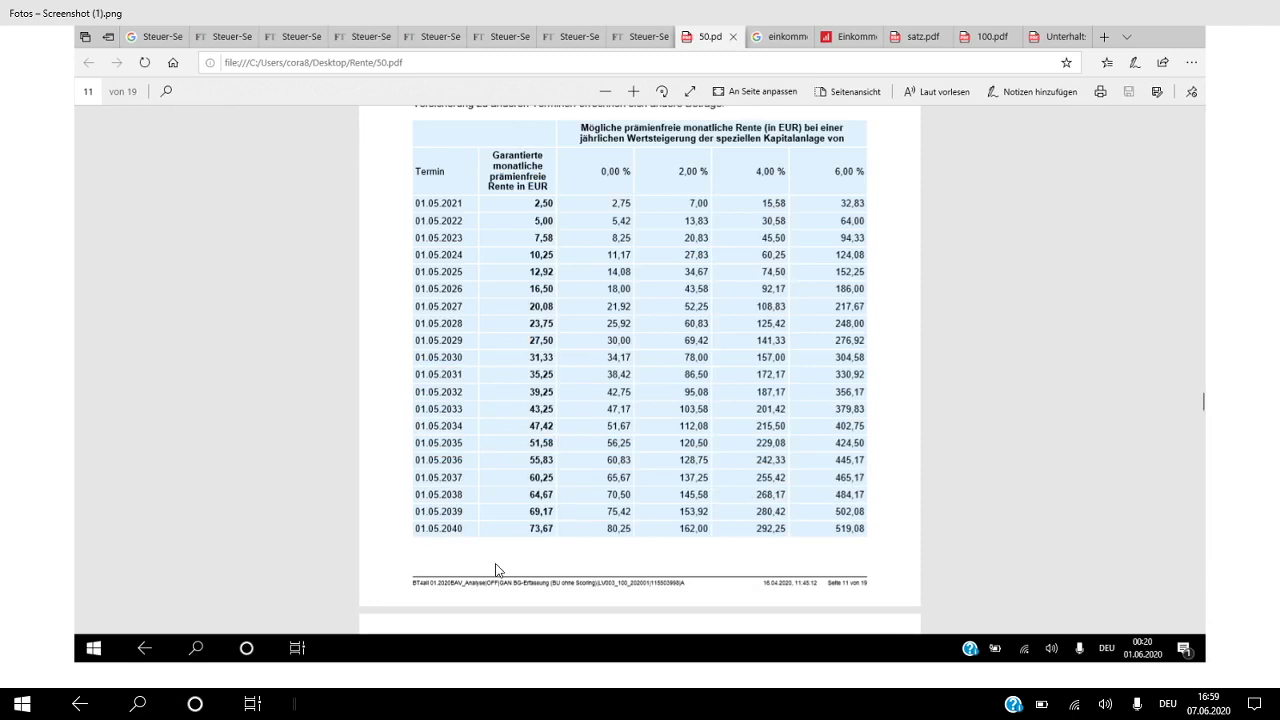
Step: Compare the surrender values in Screenshot (4).png with the pension table in Screenshot (1).png, ending on the total contribution breakdown in Screenshot (2).png
{"action": "key", "text": "Right"}
{"action": "key", "text": "Right"}
{"action": "key", "text": "Right"}
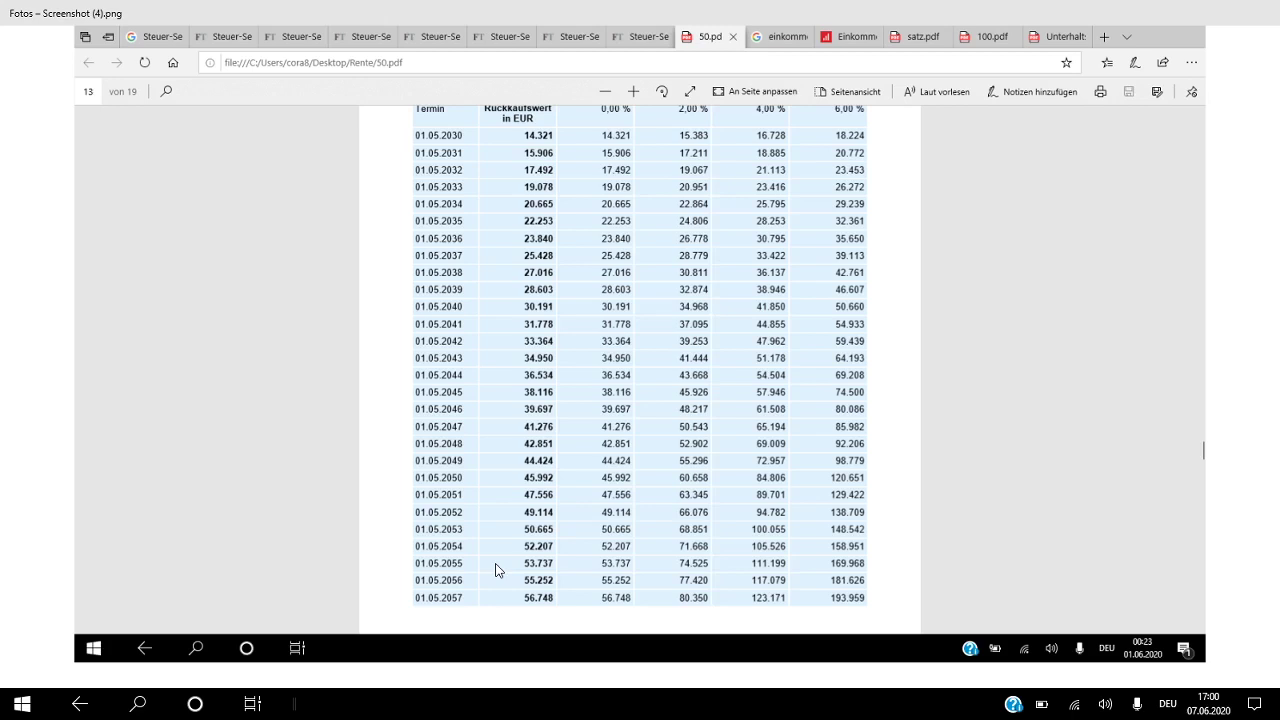
{"action": "key", "text": "Left"}
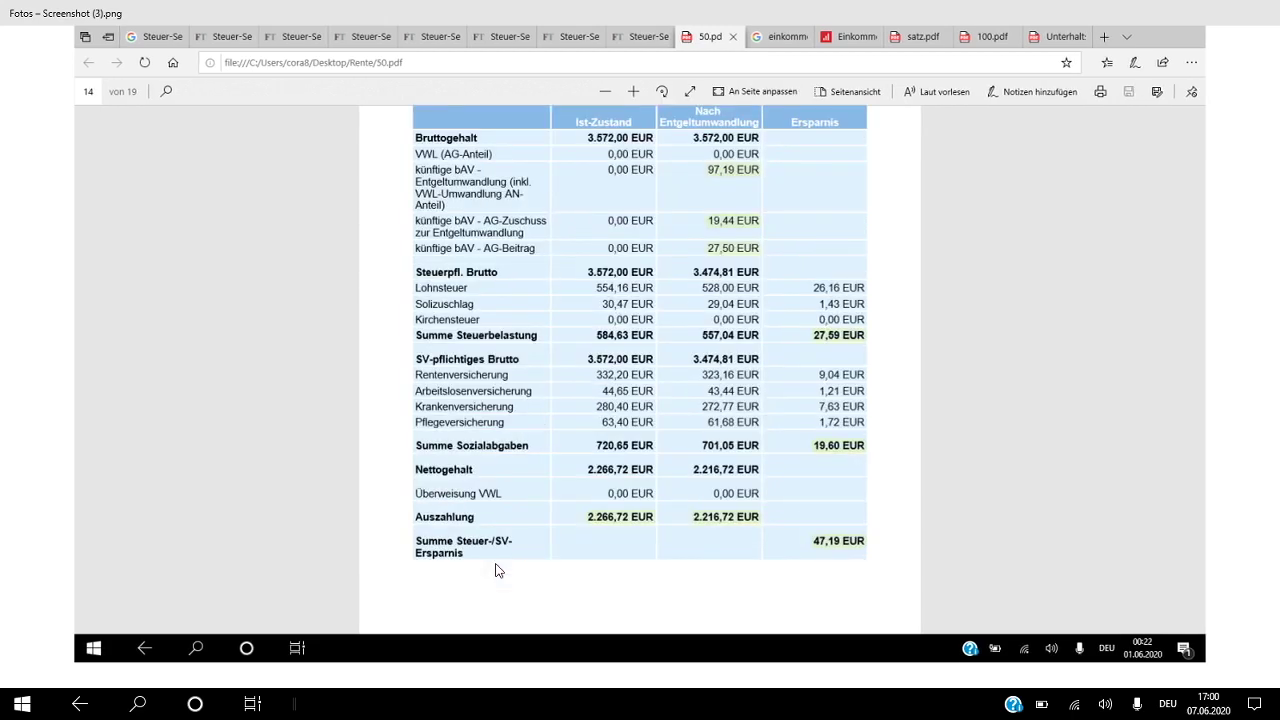
{"action": "key", "text": "Left"}
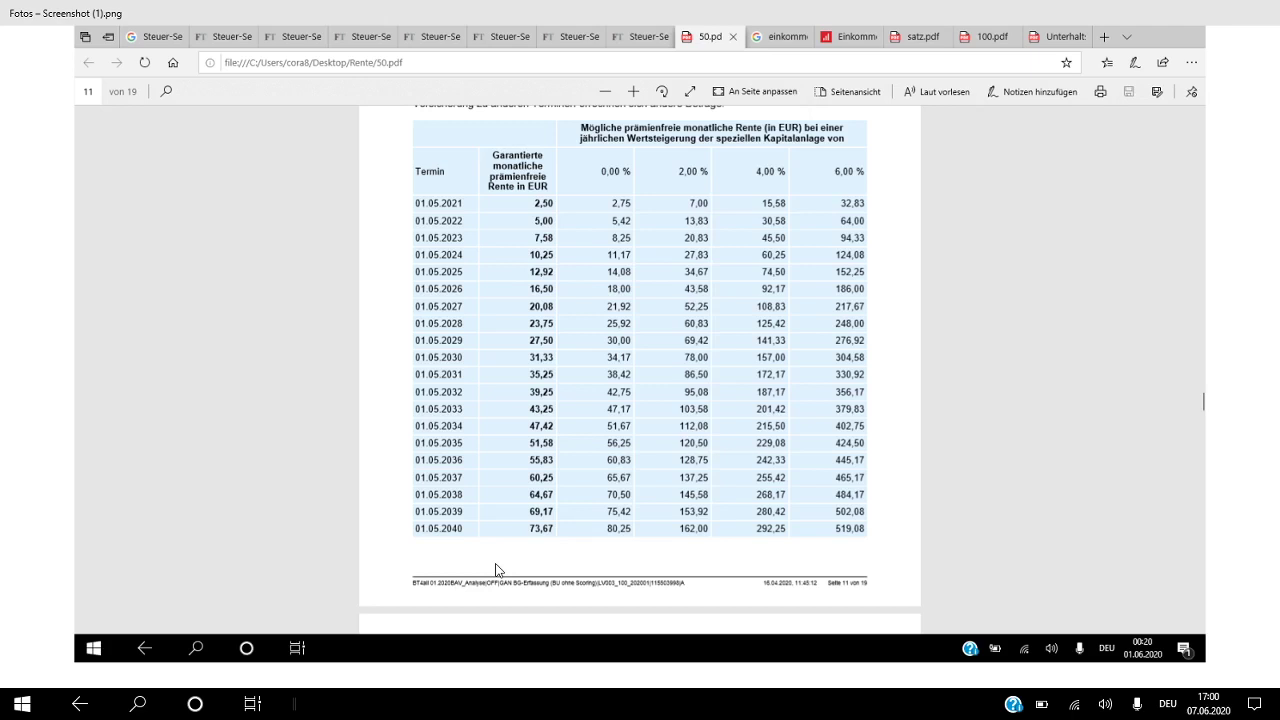
{"action": "key", "text": "Right"}
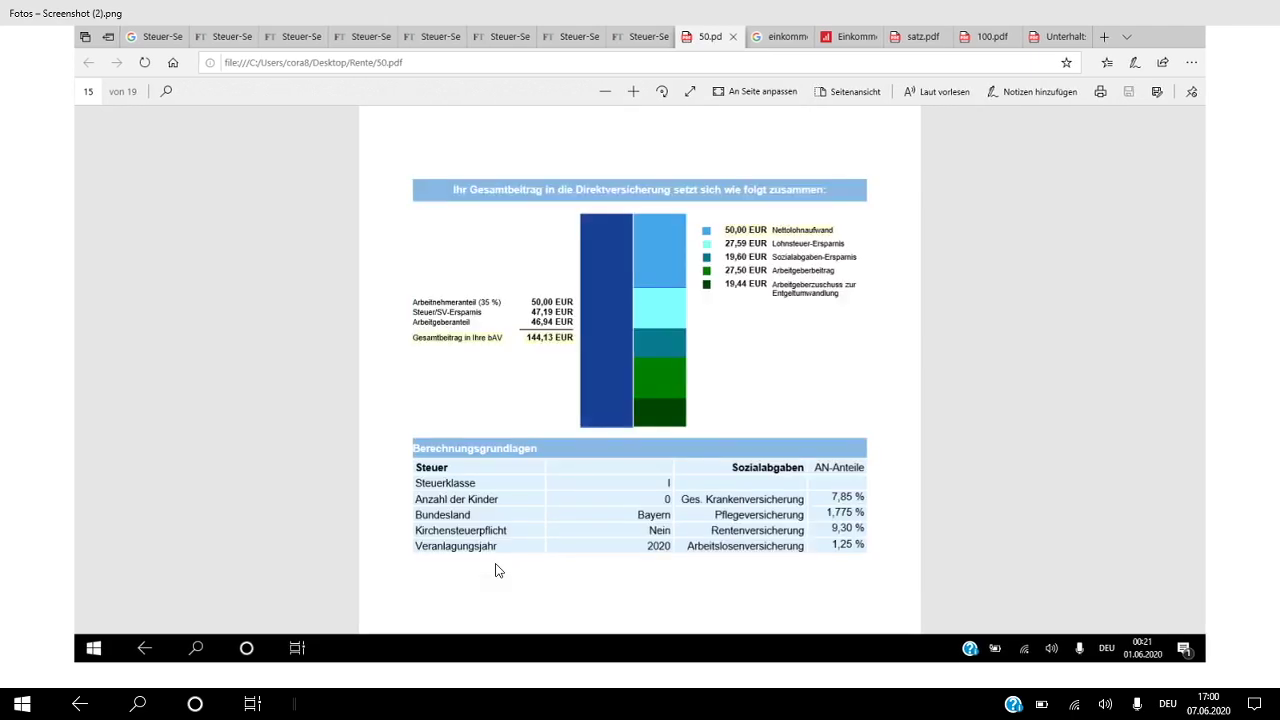